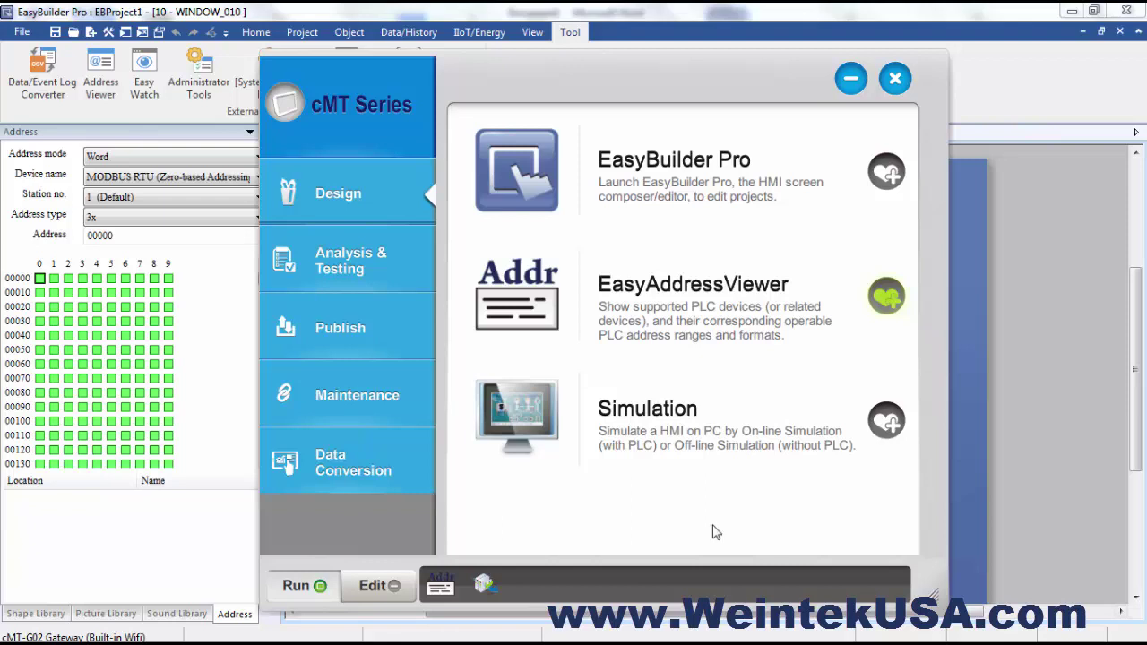
# - Keep cMT Series as the model and remove EasyAddressViewer from the quick-launch shortcuts
pyautogui.click(339, 105)
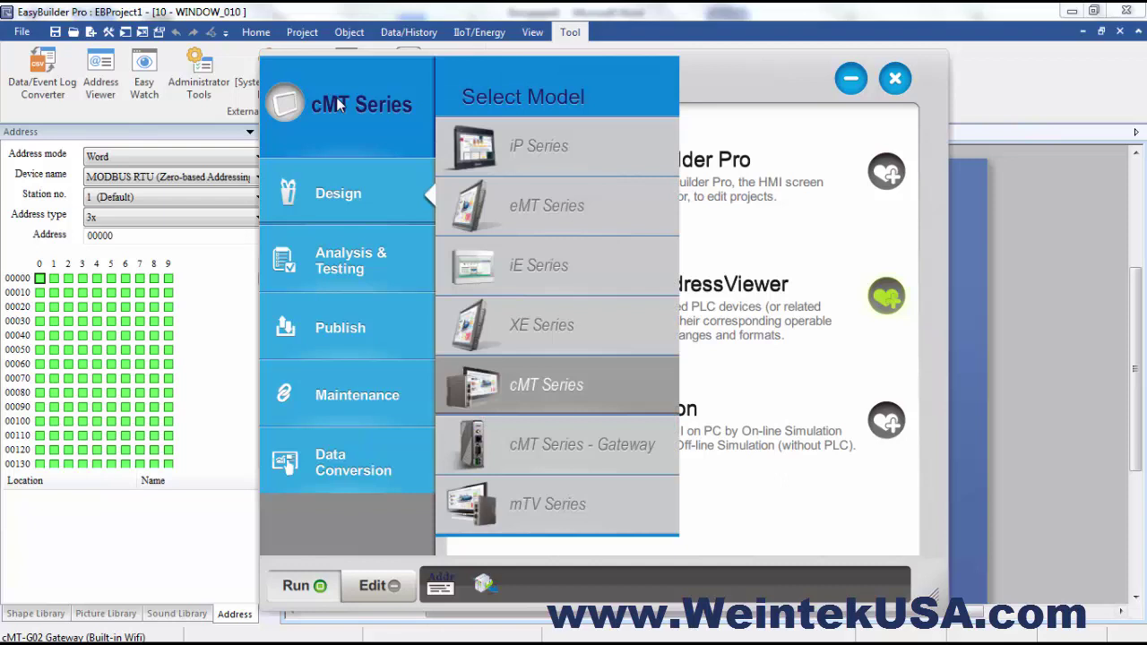
pyautogui.click(339, 105)
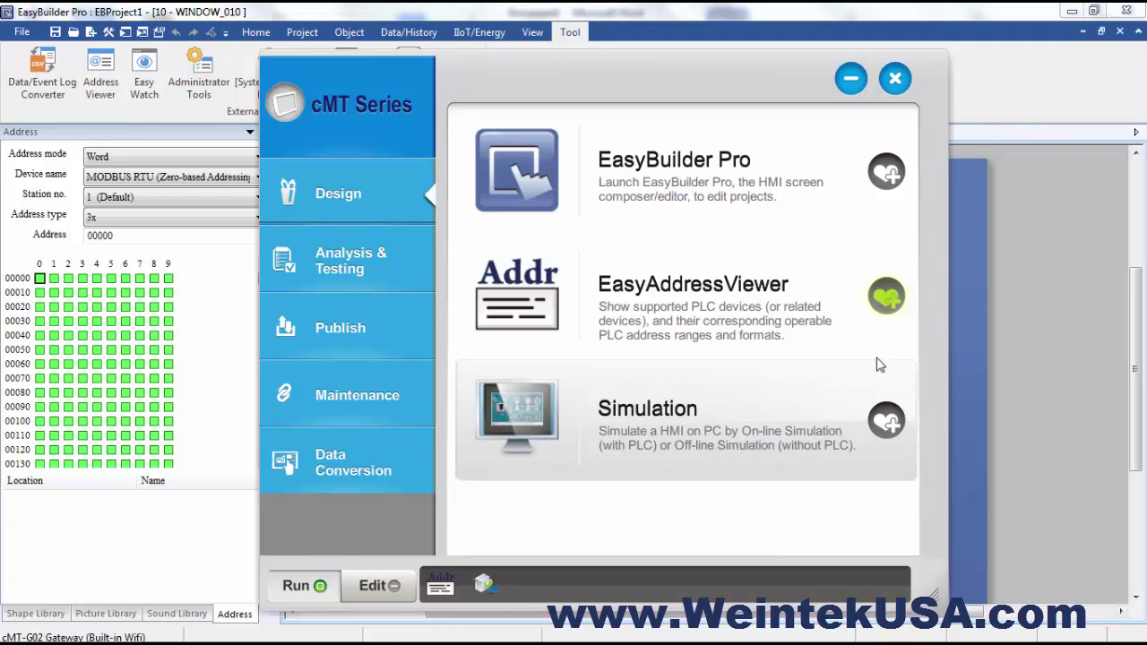
pyautogui.click(886, 298)
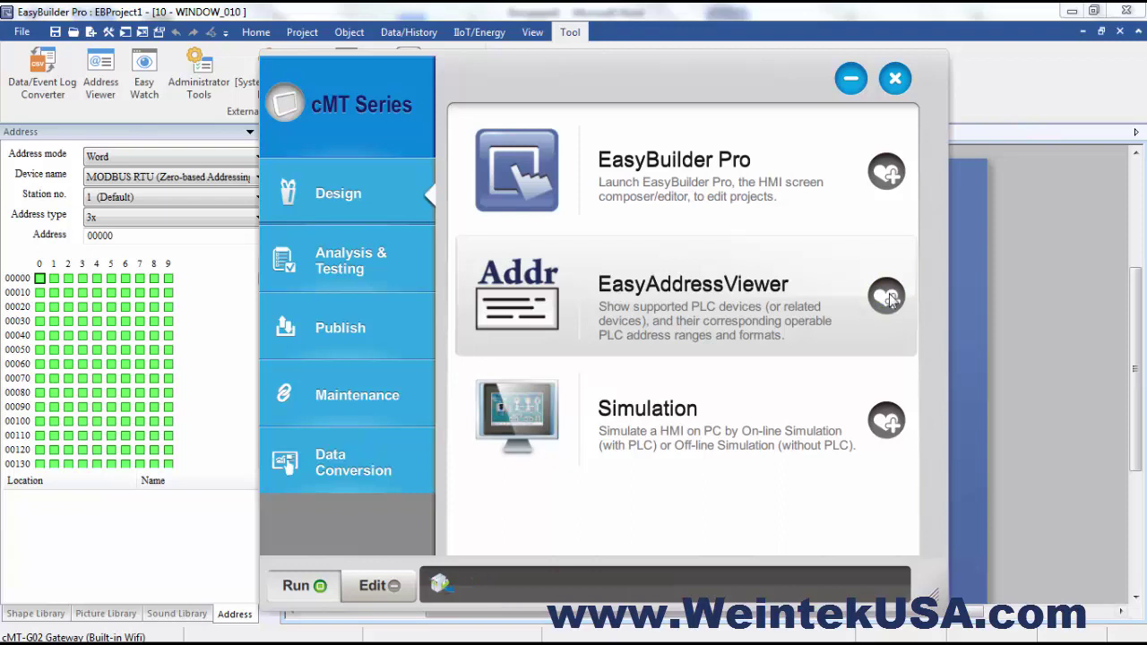
# - Restore the EasyAddressViewer shortcut, review the HMI device's address types like EM0–EM7, then exit
pyautogui.click(888, 298)
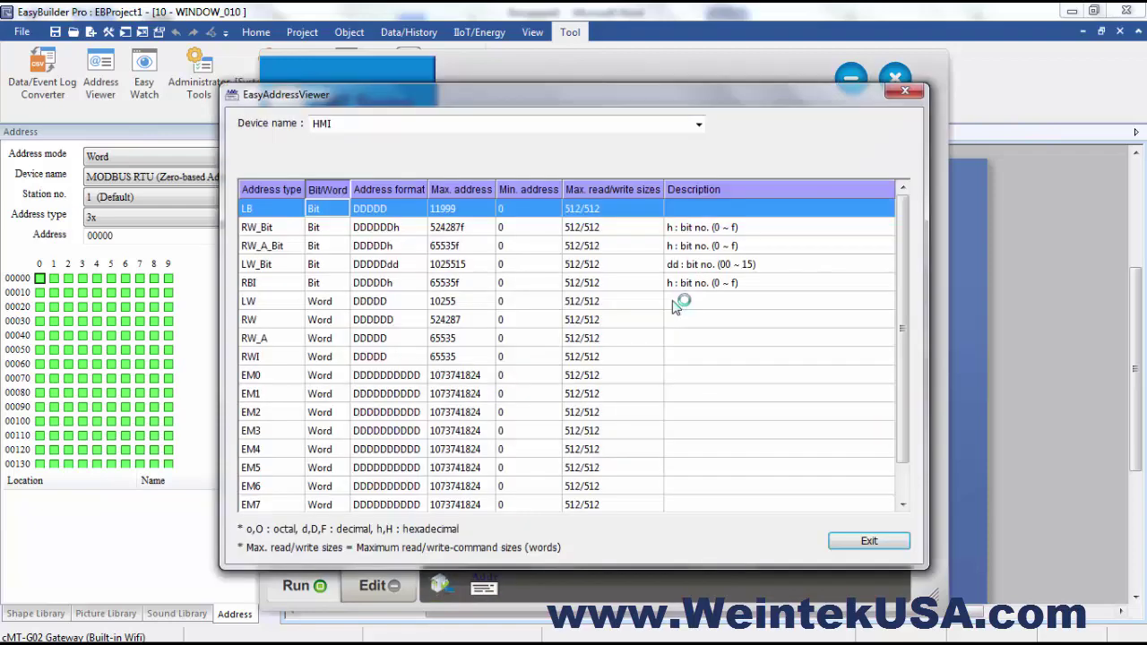
pyautogui.click(699, 124)
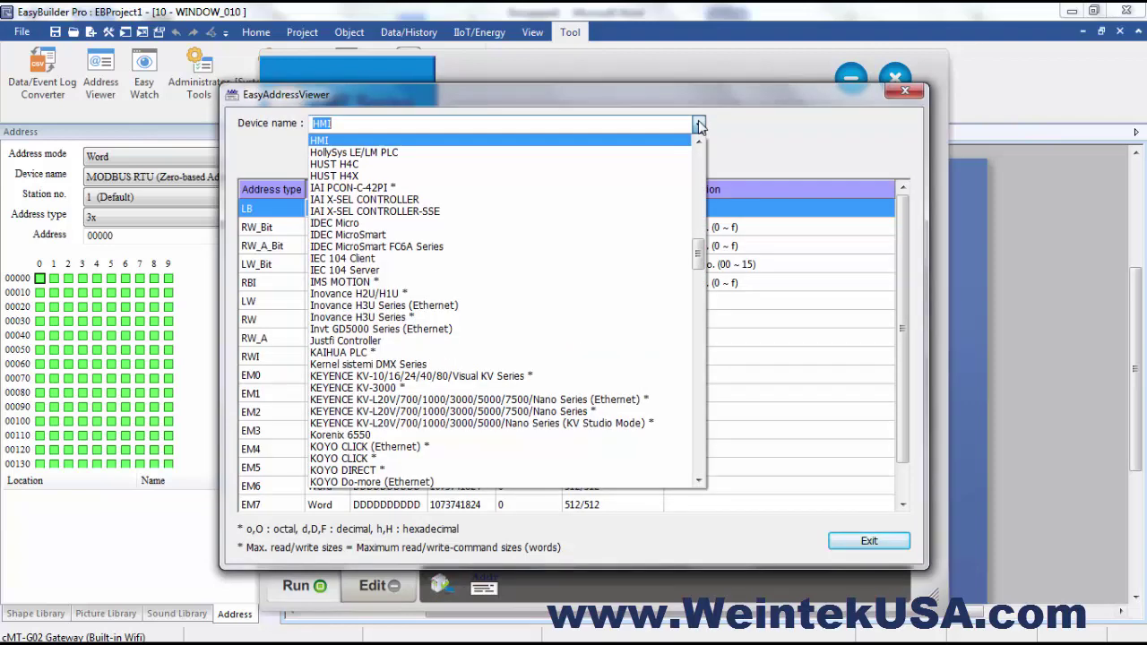
pyautogui.click(699, 125)
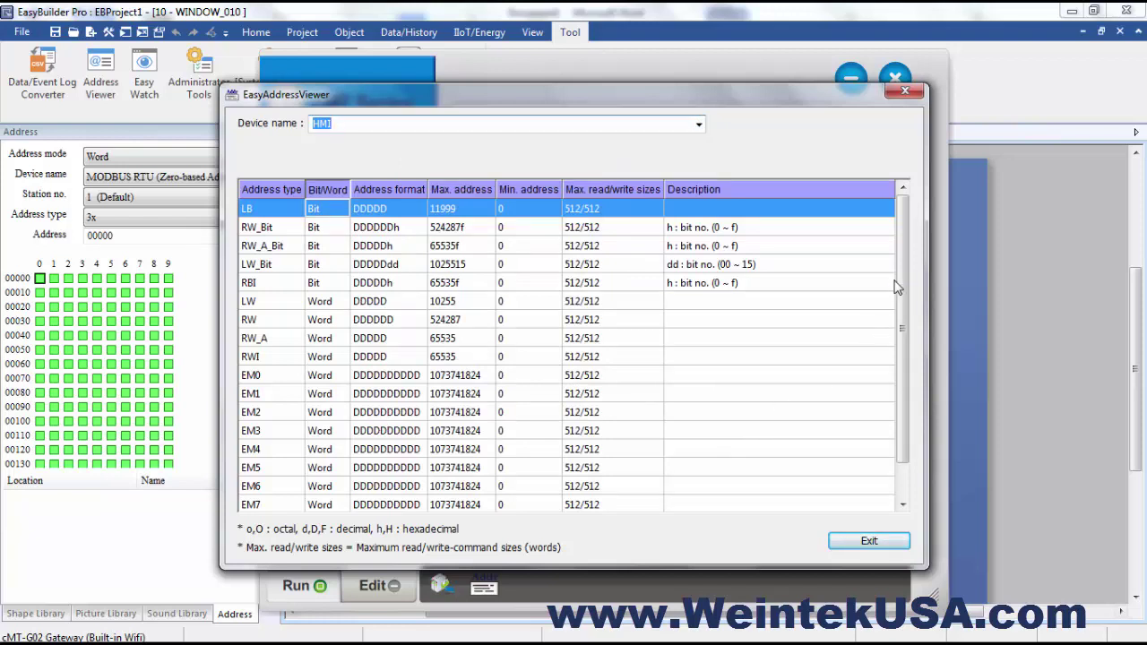
pyautogui.press('Escape')
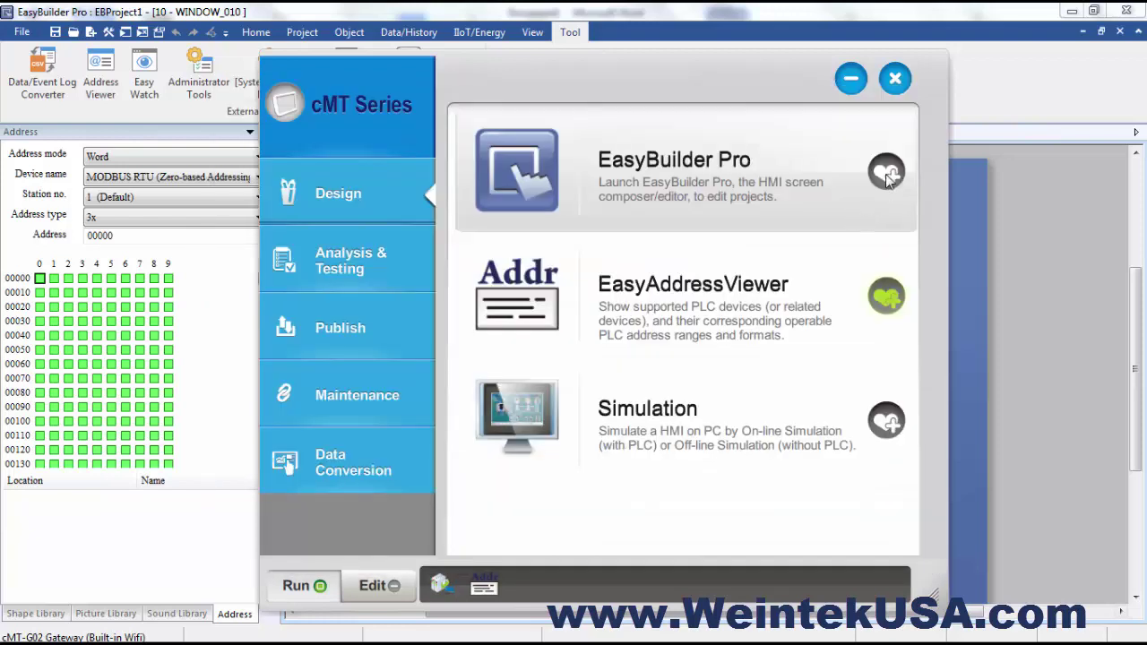
# - Add EasyBuilder Pro and Simulation to the shortcuts and show the Analysis & Testing tools
pyautogui.click(886, 175)
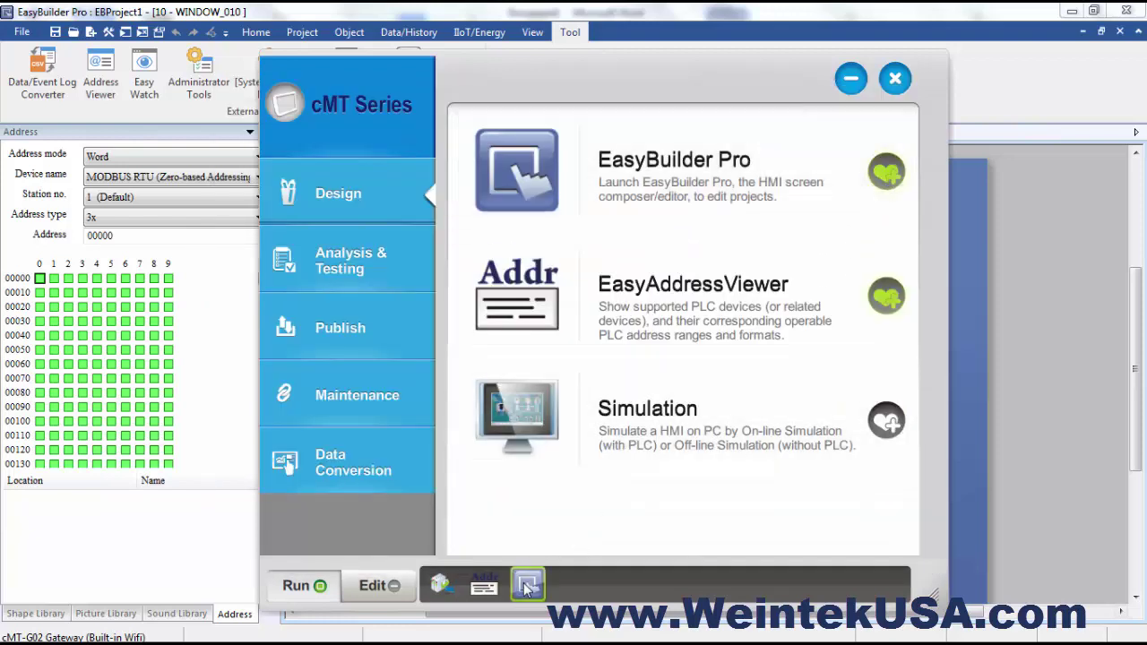
pyautogui.click(886, 420)
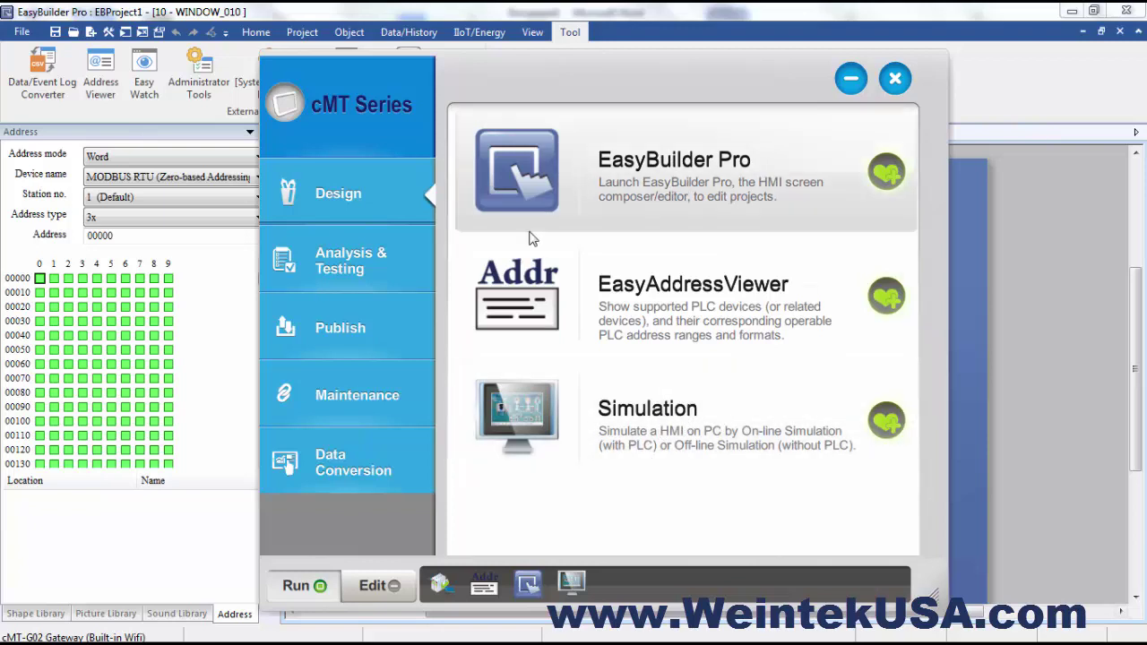
pyautogui.click(390, 261)
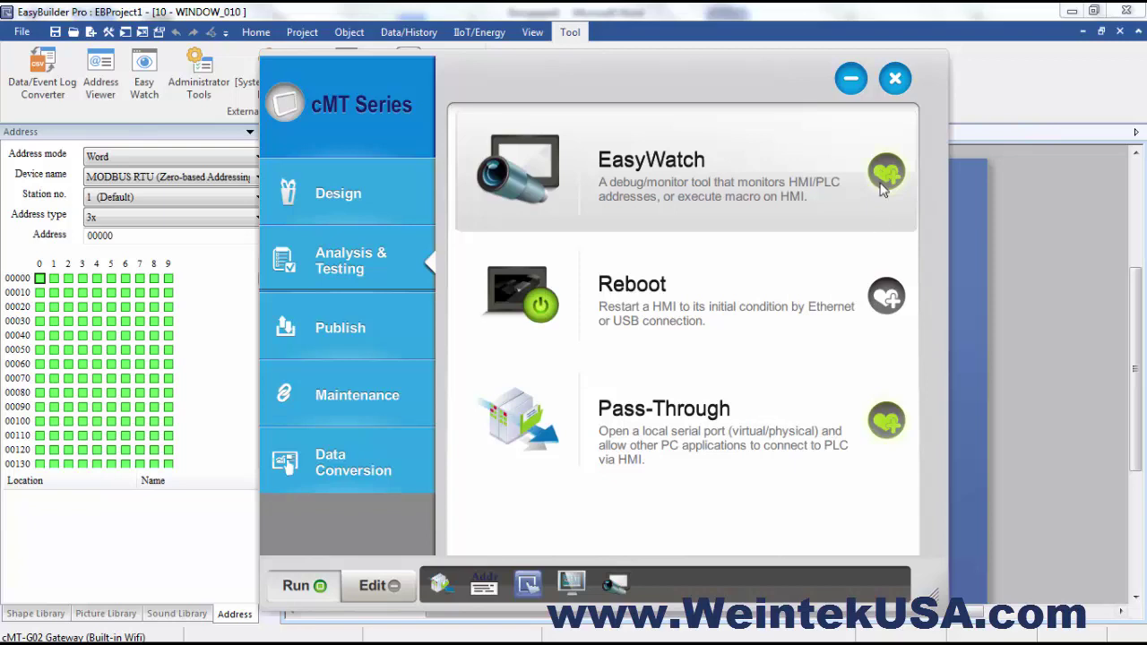
pyautogui.click(887, 305)
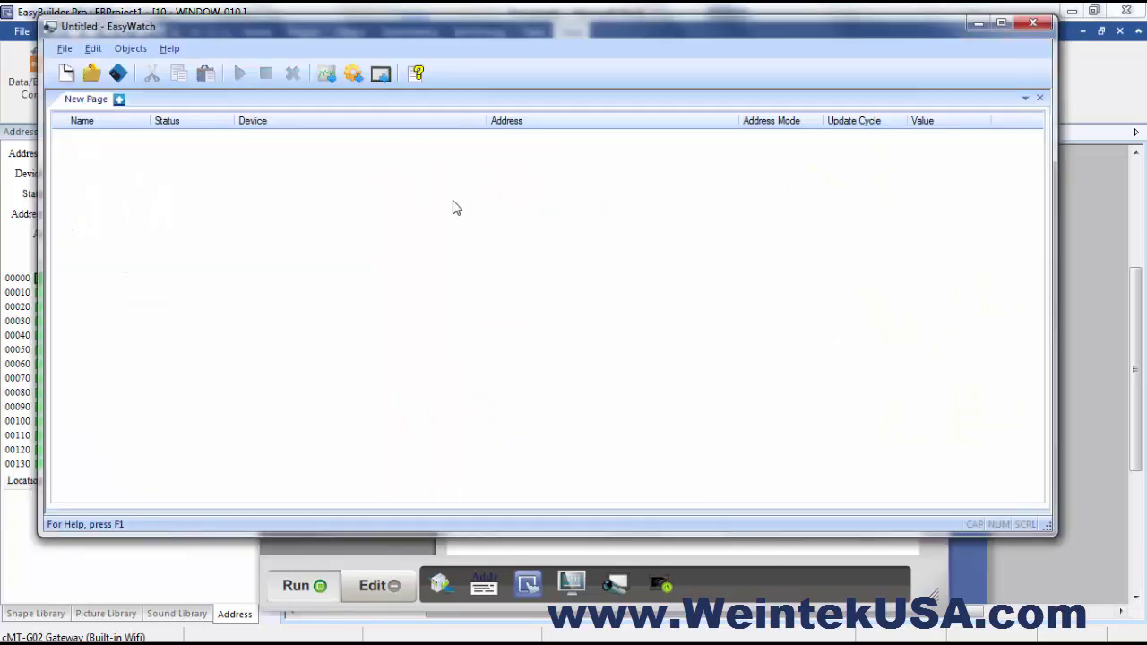
pyautogui.click(326, 73)
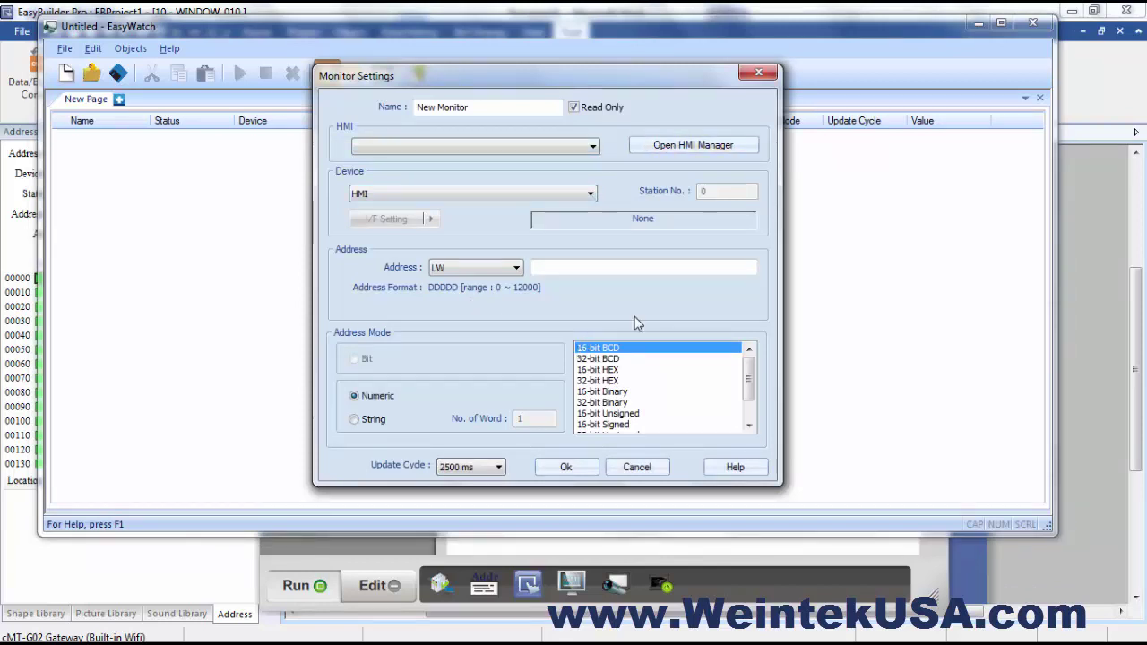
pyautogui.click(499, 268)
pyautogui.click(499, 272)
pyautogui.click(690, 145)
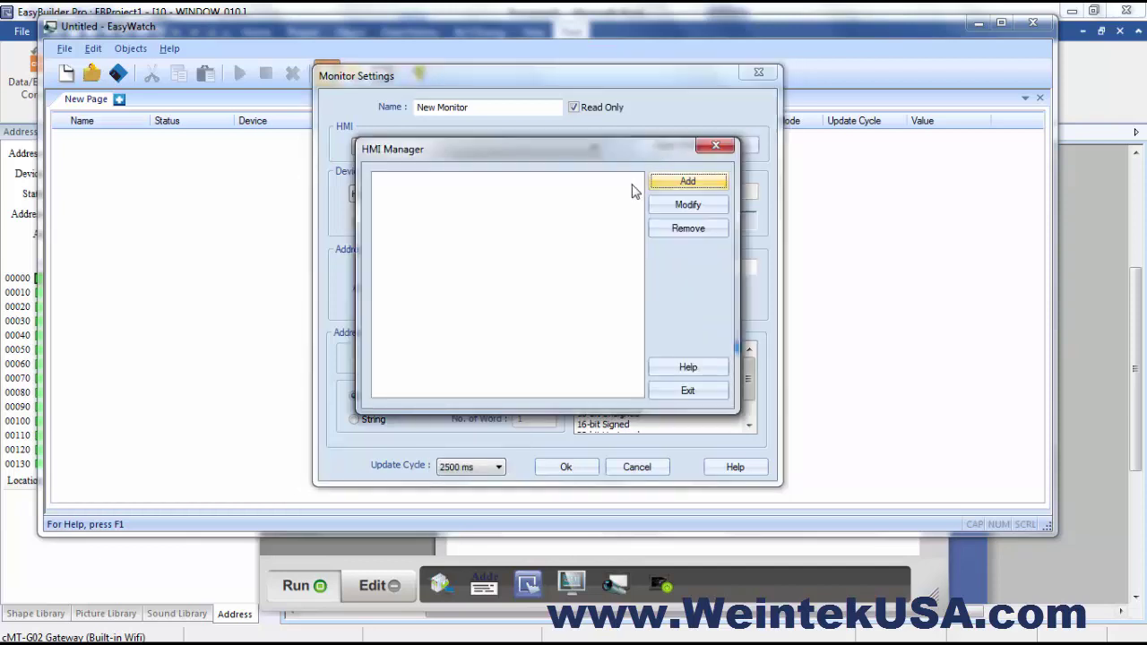
pyautogui.click(687, 181)
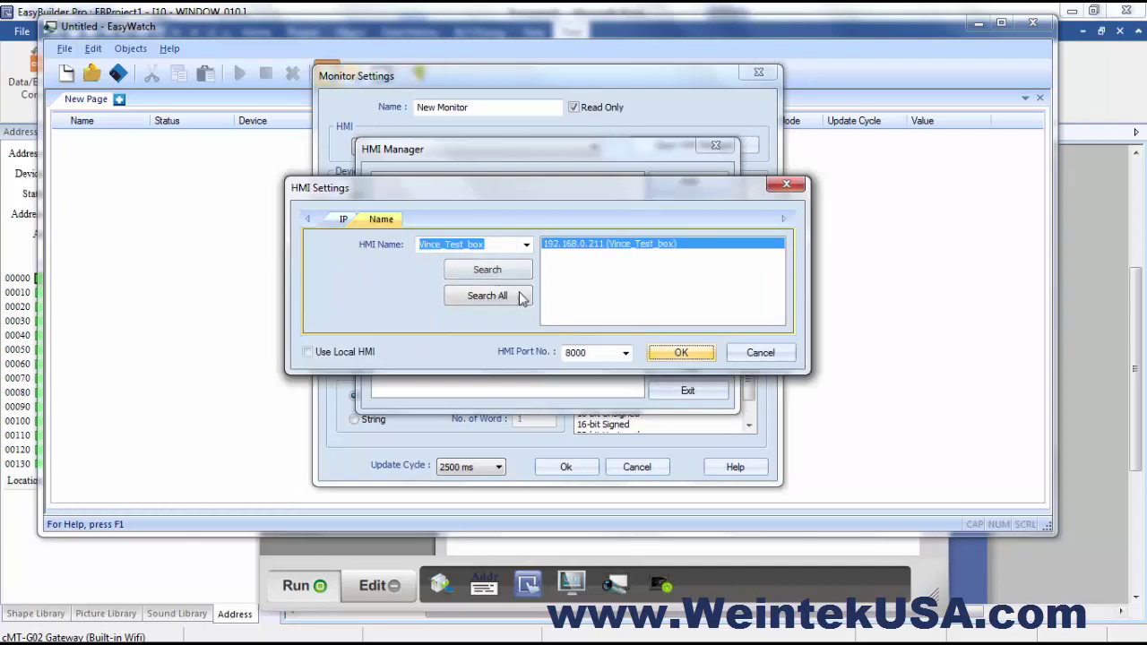
pyautogui.click(681, 353)
pyautogui.click(687, 390)
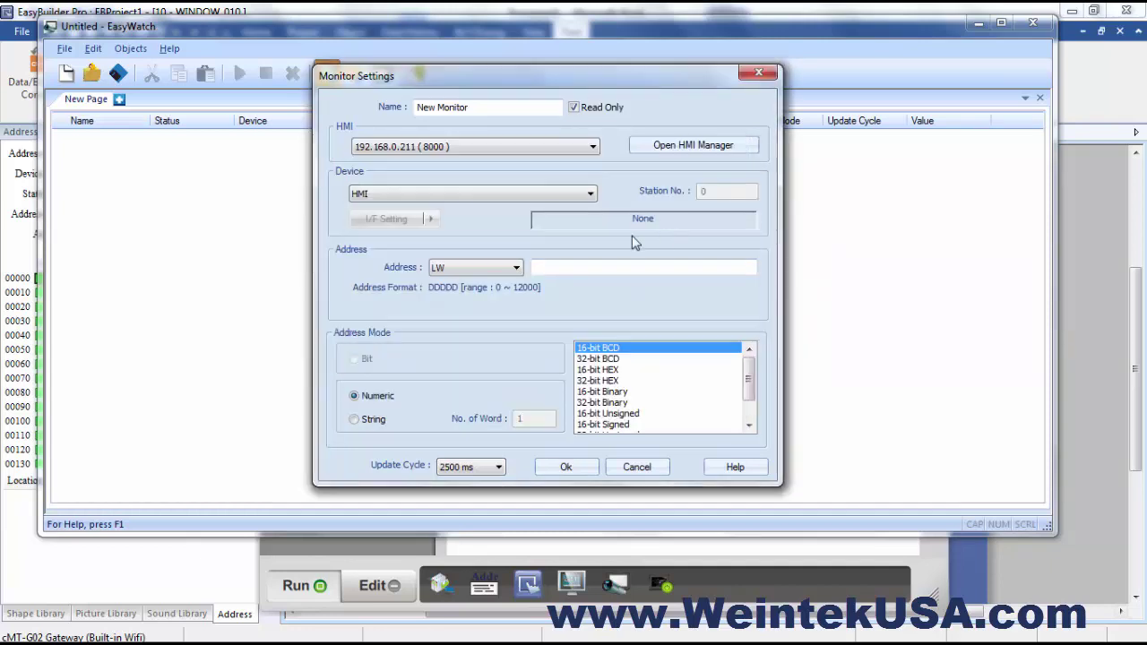
pyautogui.click(520, 194)
pyautogui.moveTo(589, 309); pyautogui.dragTo(586, 233)
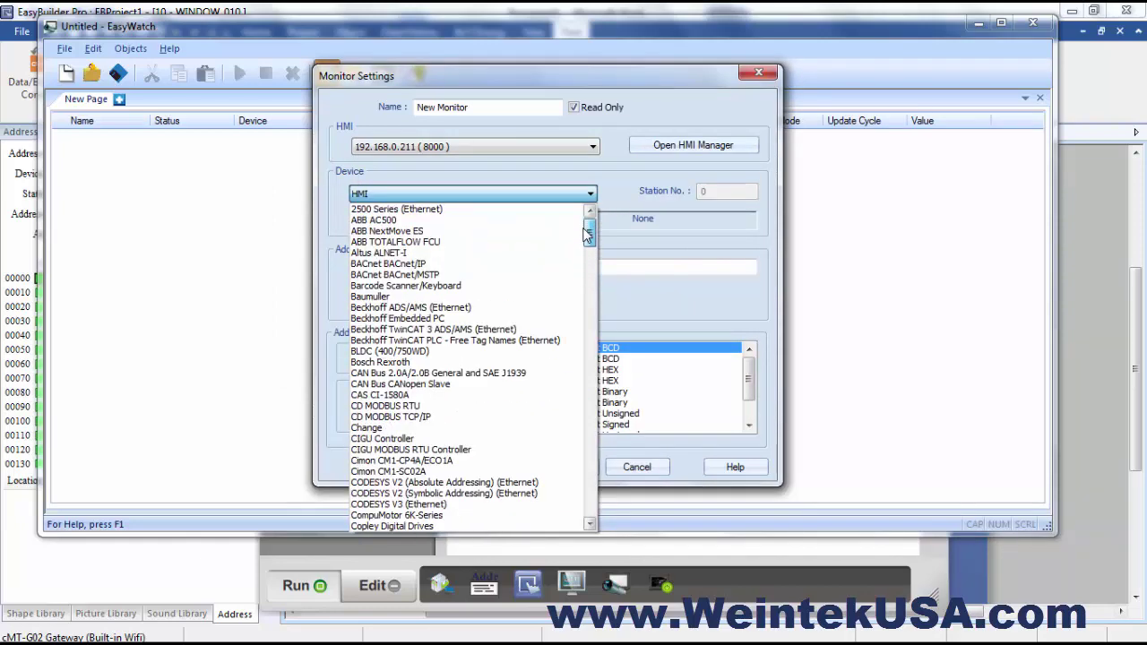
pyautogui.press('f')
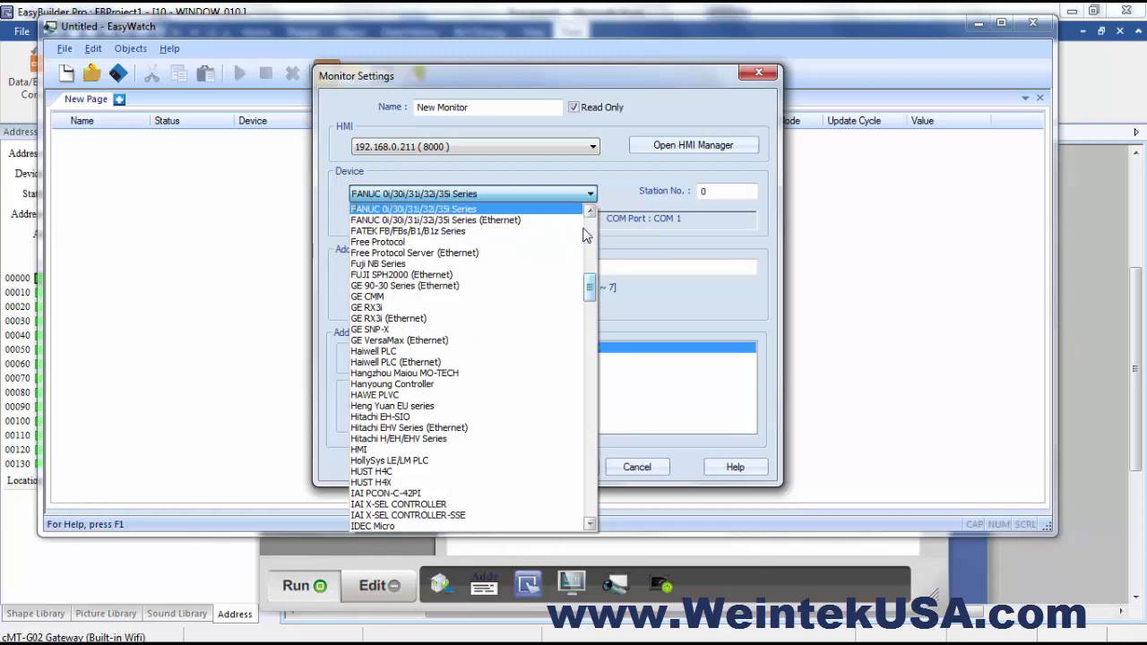
pyautogui.click(518, 231)
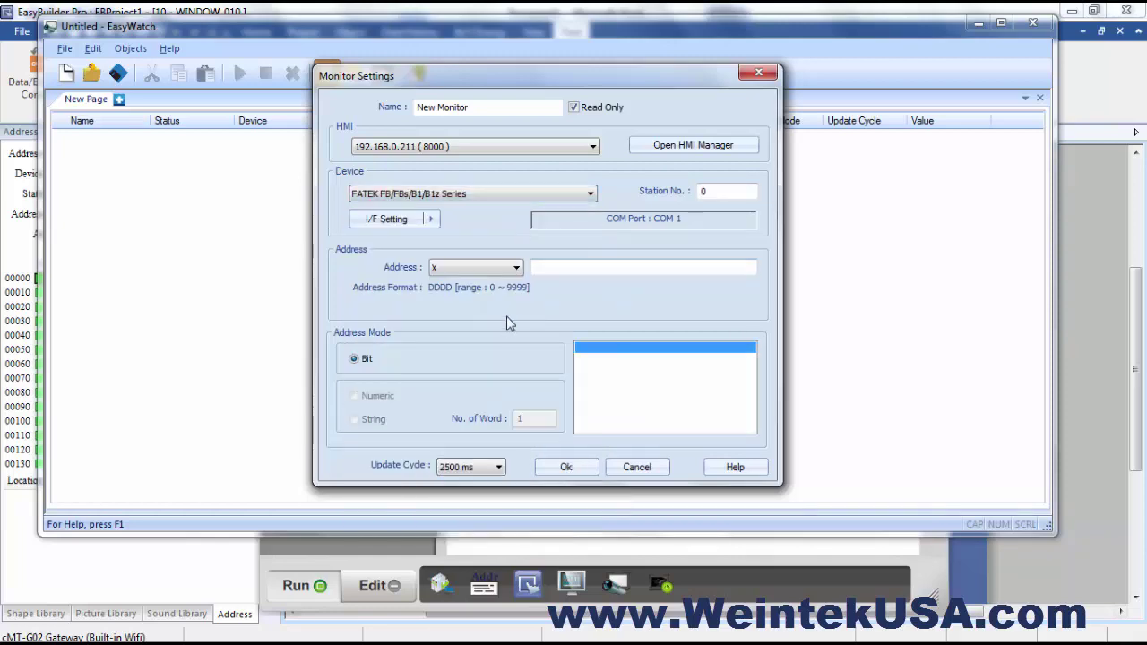
pyautogui.click(546, 267)
pyautogui.write('0')
pyautogui.click(565, 470)
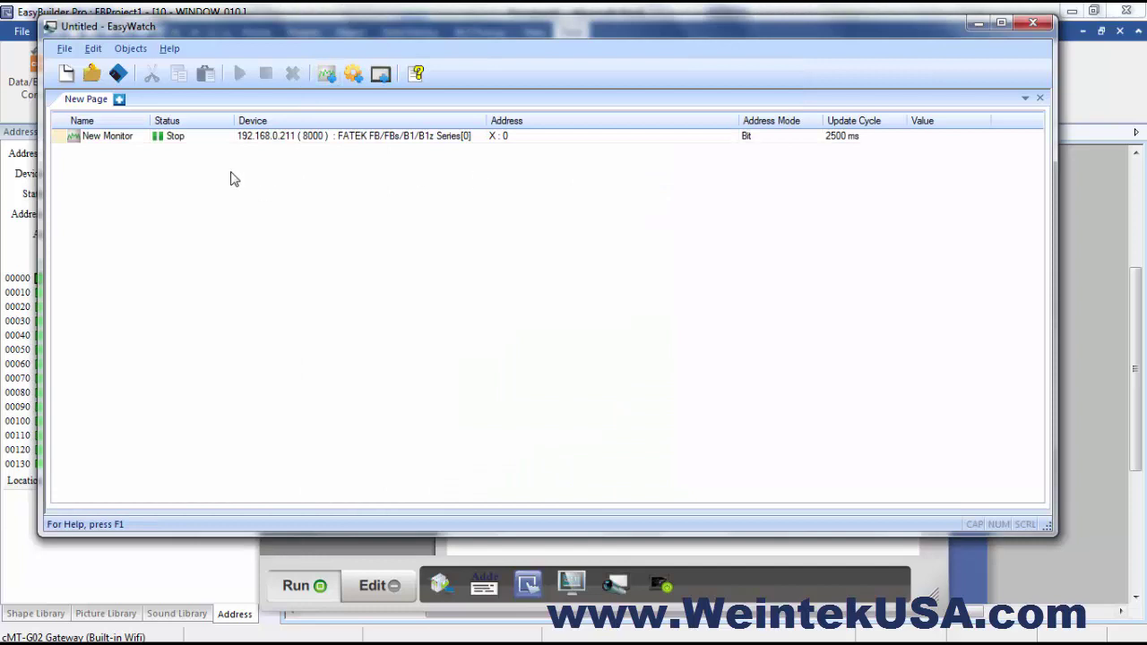
pyautogui.click(179, 145)
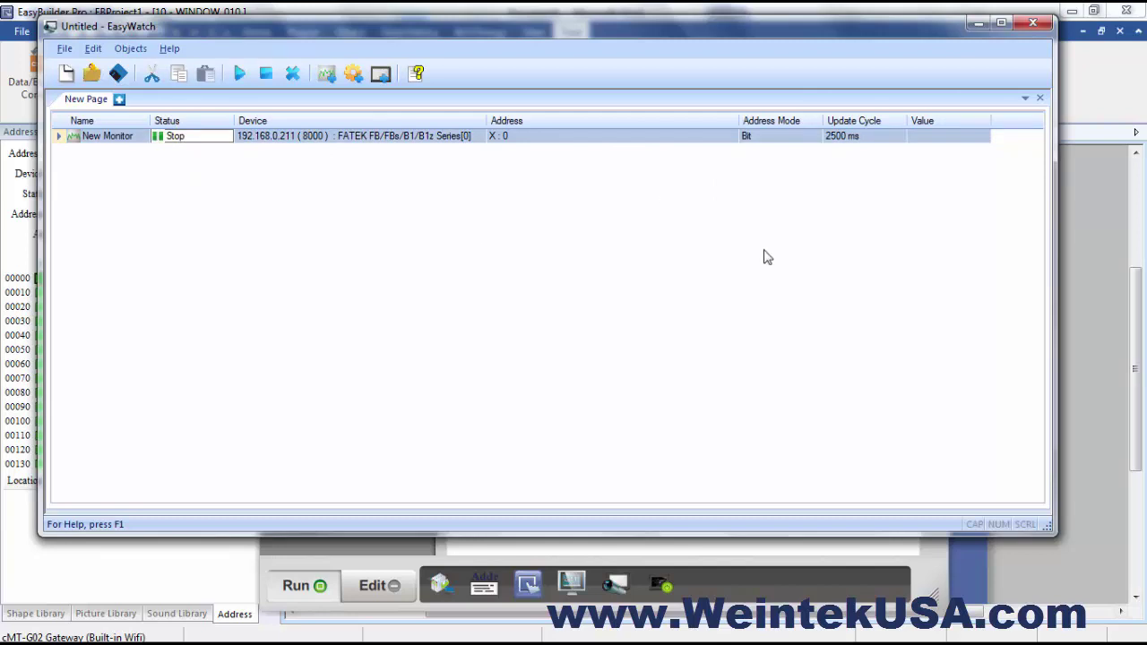
pyautogui.click(1033, 23)
pyautogui.click(579, 321)
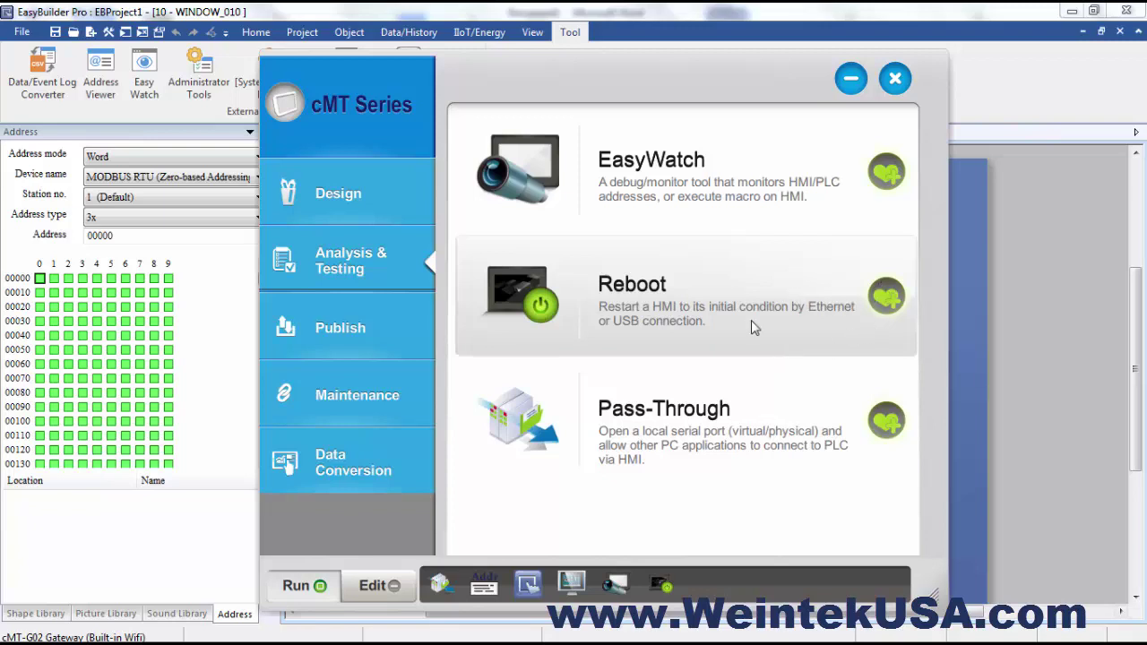
# - Reboot the found HMI at 192.168.0.211 with the Reboot tool, then close it
pyautogui.click(648, 586)
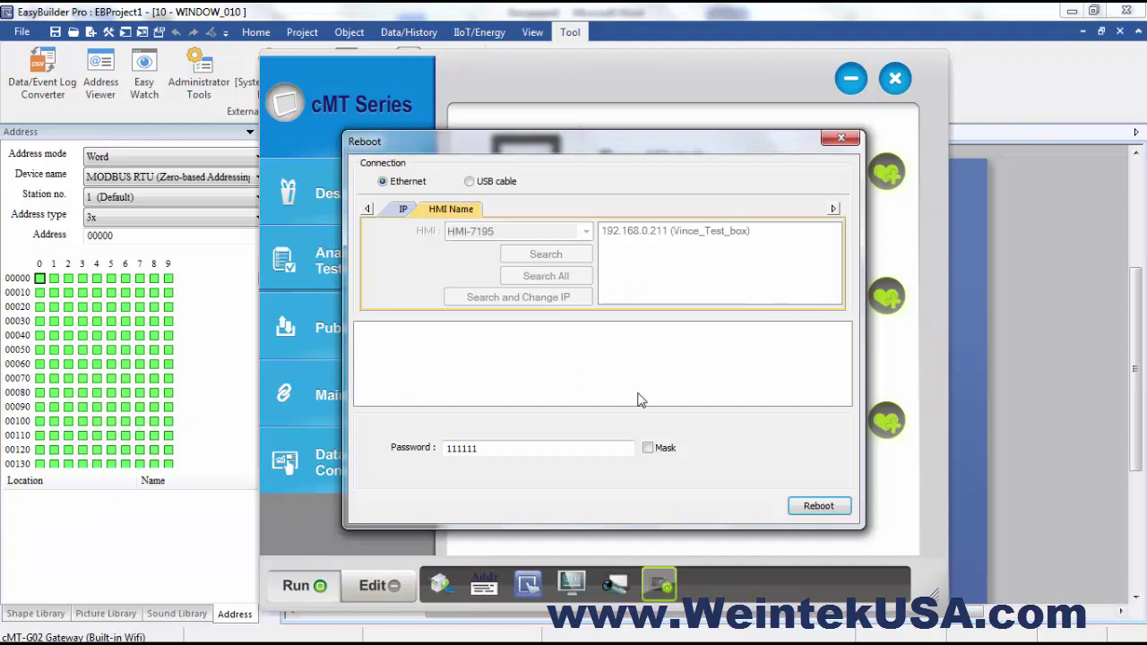
pyautogui.click(635, 235)
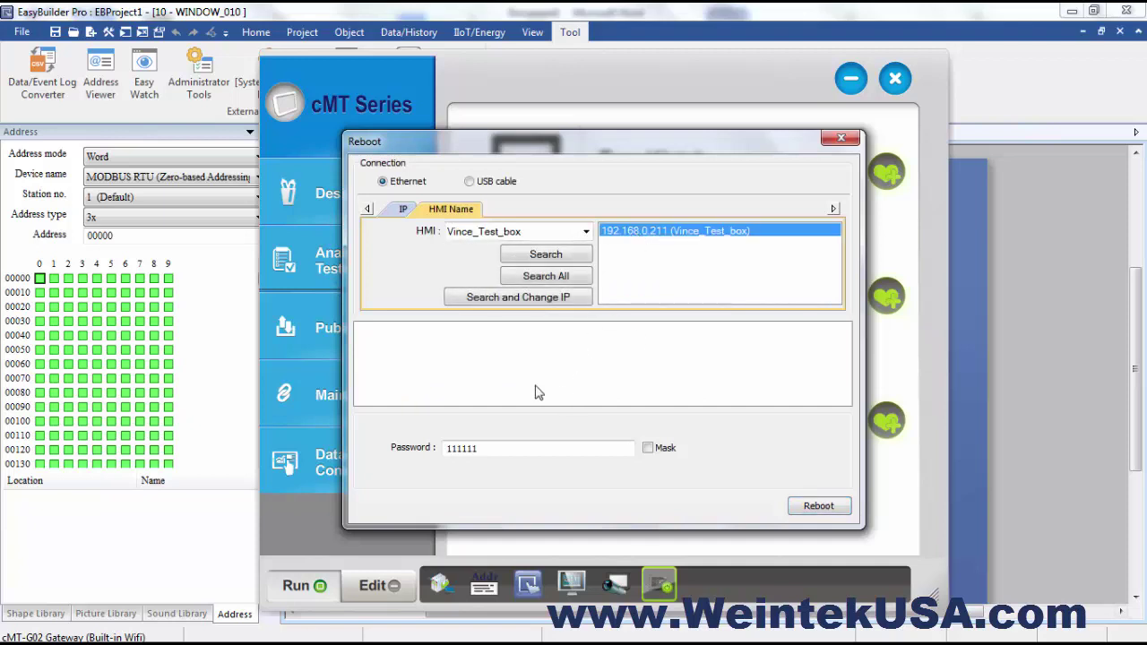
pyautogui.click(809, 508)
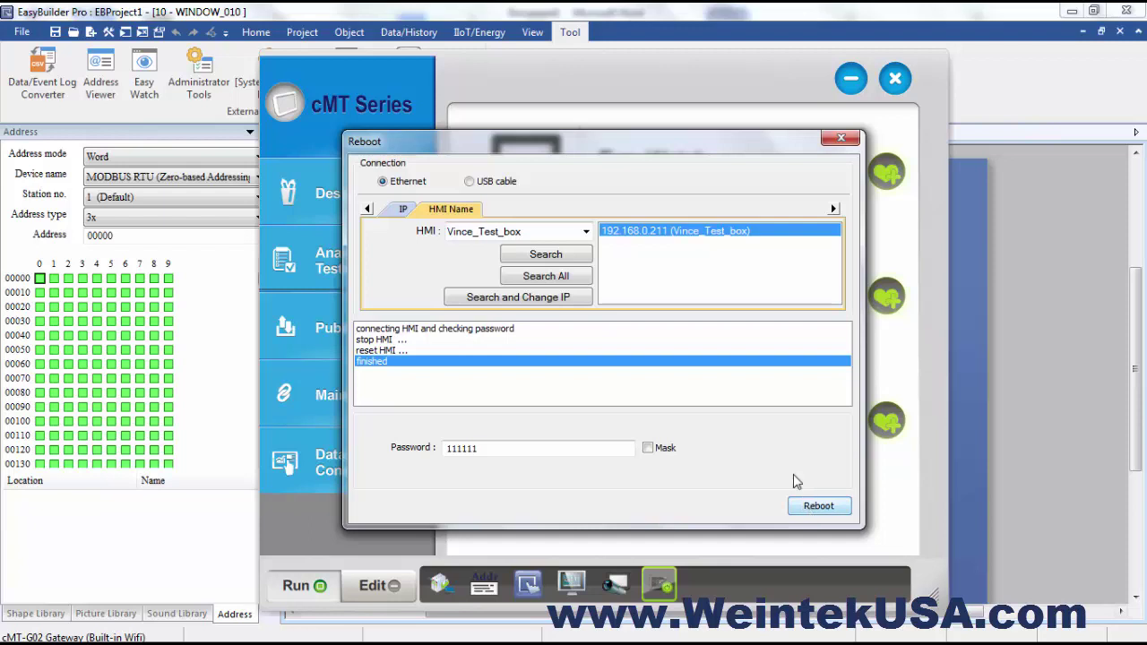
pyautogui.click(841, 138)
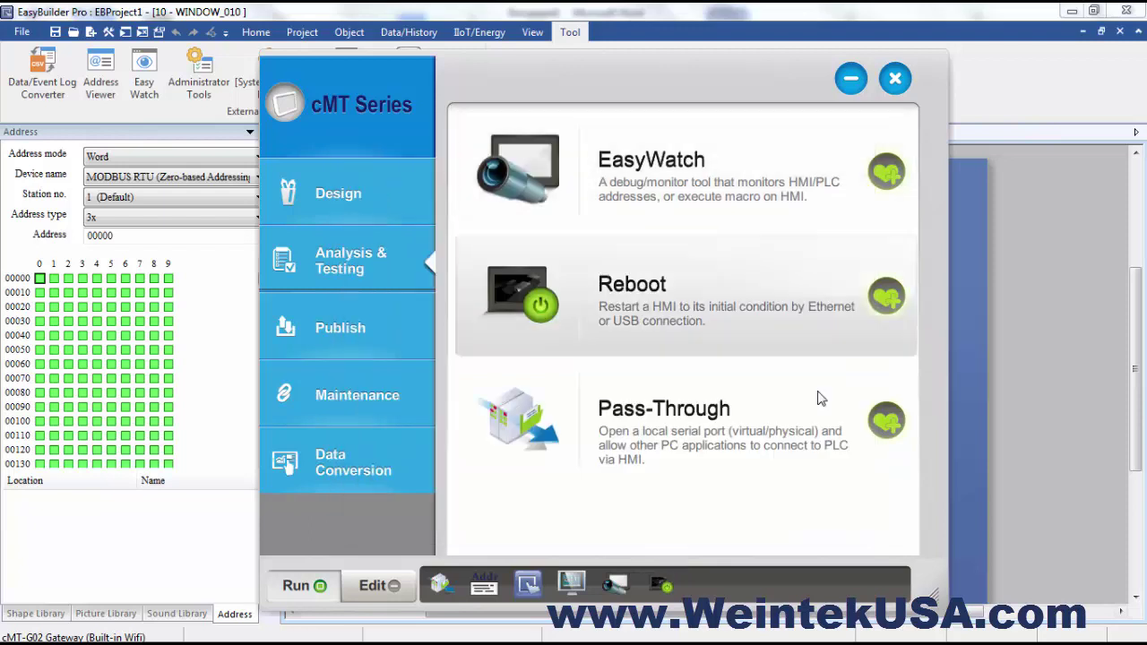
# - Set pass-through to HMI IP 192.168.0.211 with PLC connection COM 1, apply, and exit
pyautogui.click(768, 431)
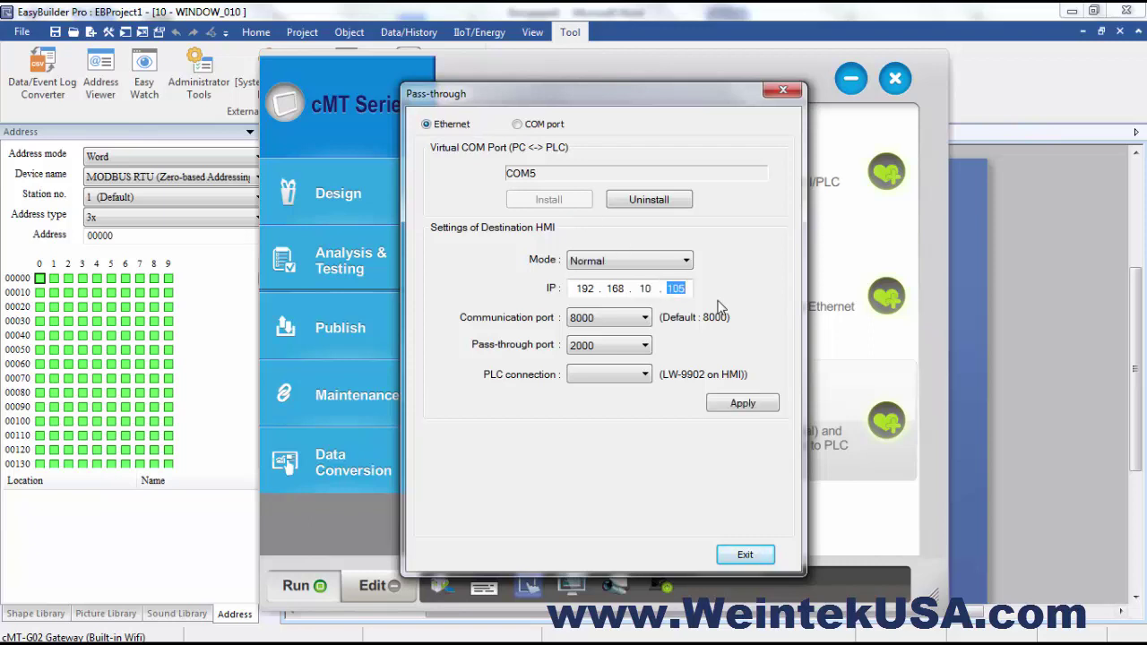
pyautogui.click(644, 288)
pyautogui.press('BackSpace')
pyautogui.moveTo(668, 287); pyautogui.dragTo(724, 288)
pyautogui.write('211')
pyautogui.click(611, 377)
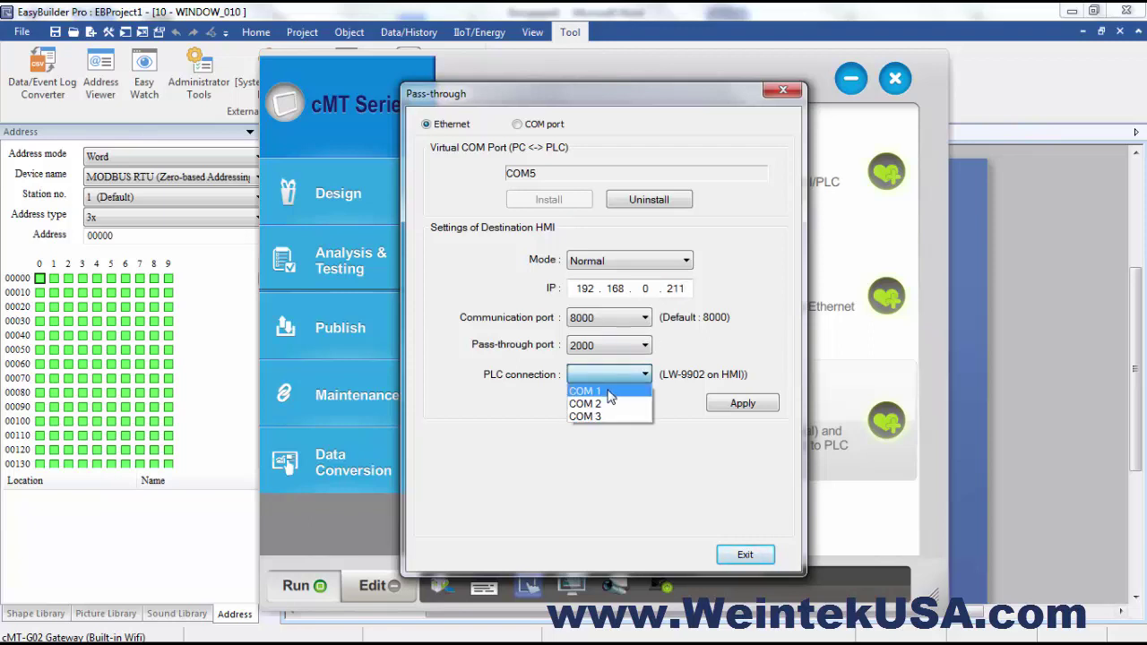
pyautogui.click(609, 389)
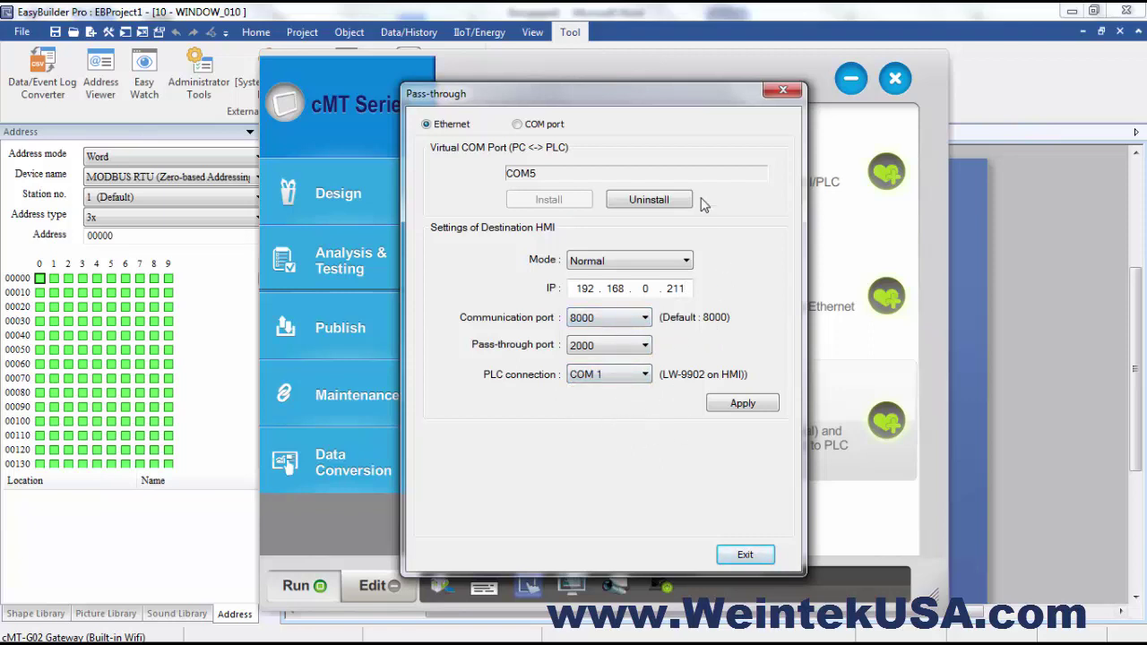
pyautogui.click(740, 404)
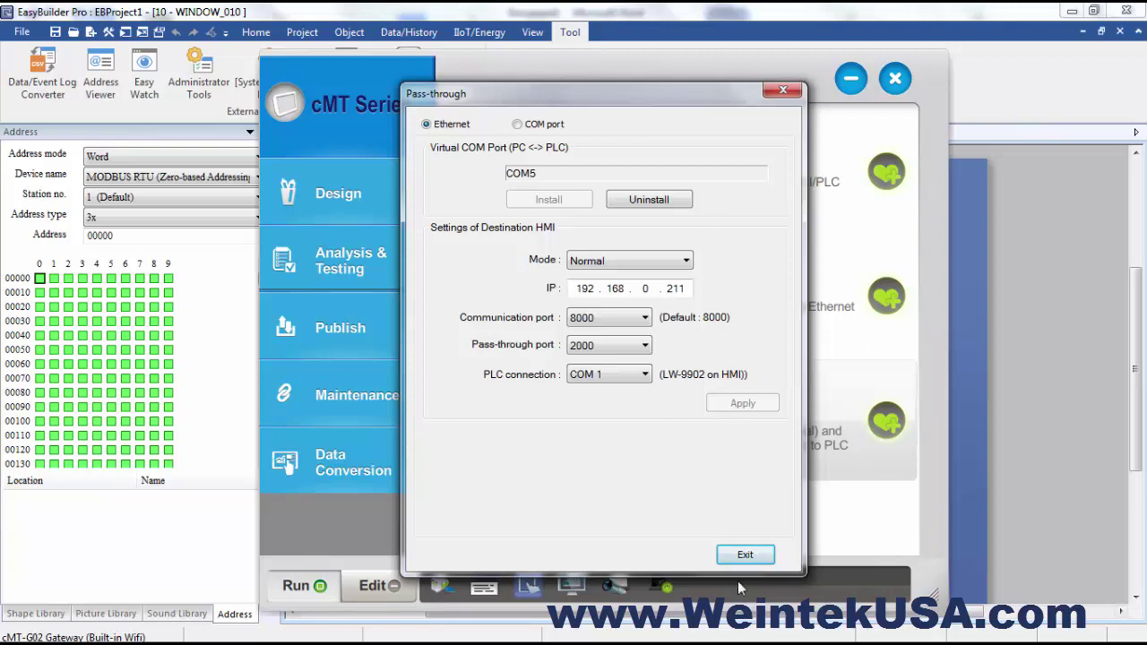
pyautogui.click(744, 555)
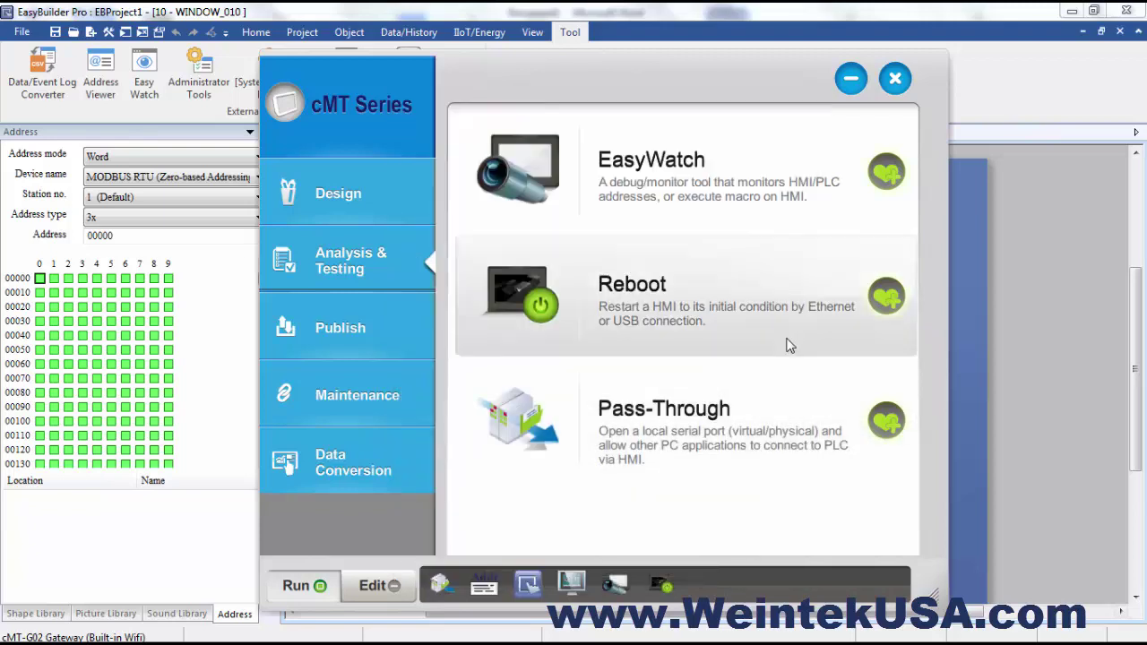
# - Dock Download, Administrator Tools, cMT Viewer, cMT-iV5 OS Upgrade and CODESYS Firmware Upgrade shortcuts
pyautogui.click(342, 328)
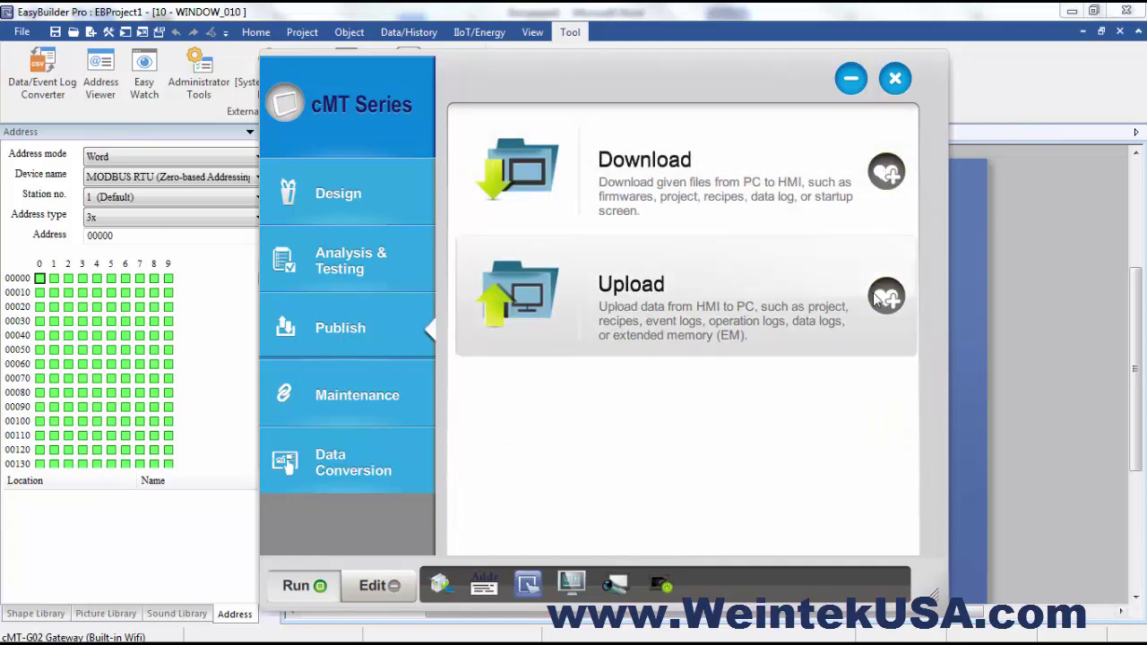
pyautogui.click(883, 173)
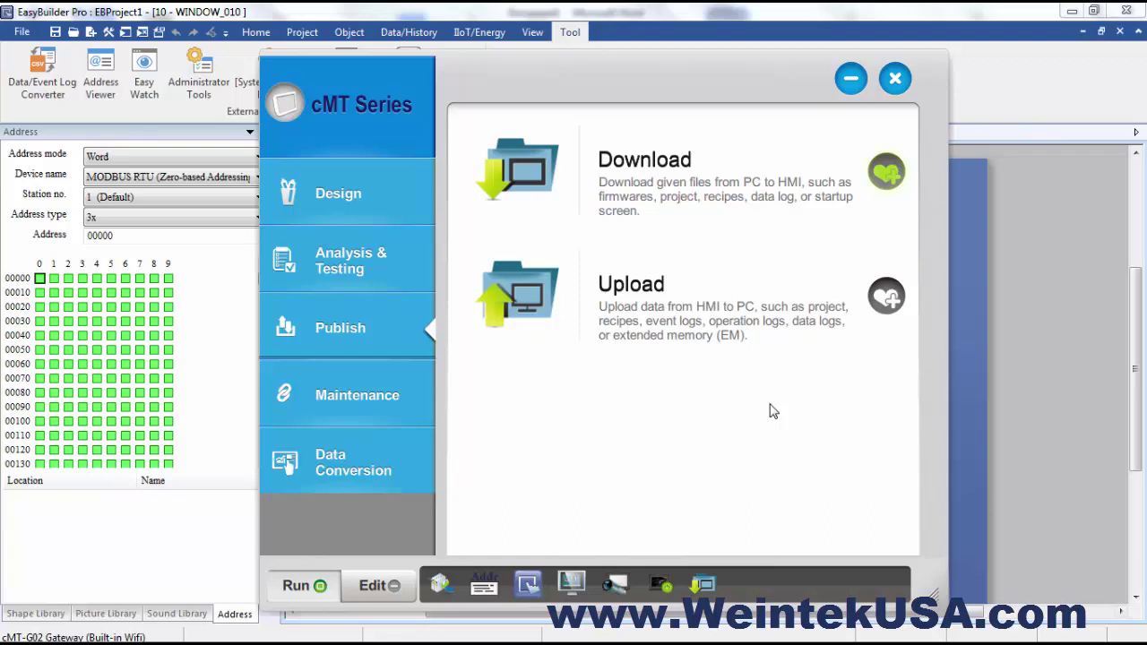
pyautogui.click(381, 403)
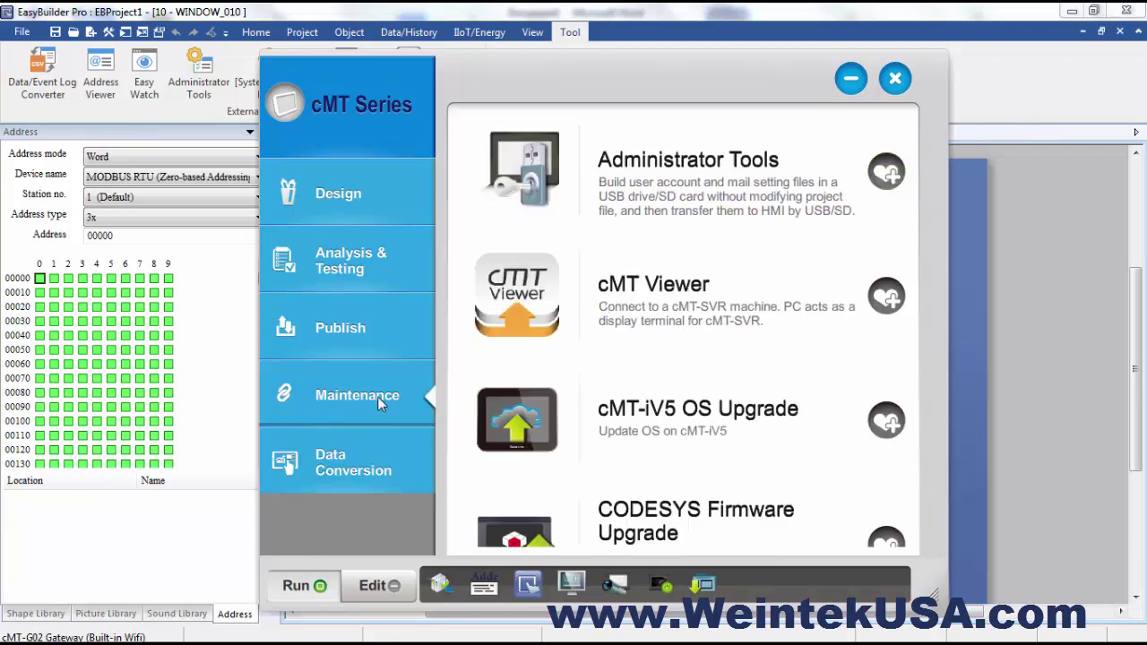
pyautogui.click(890, 174)
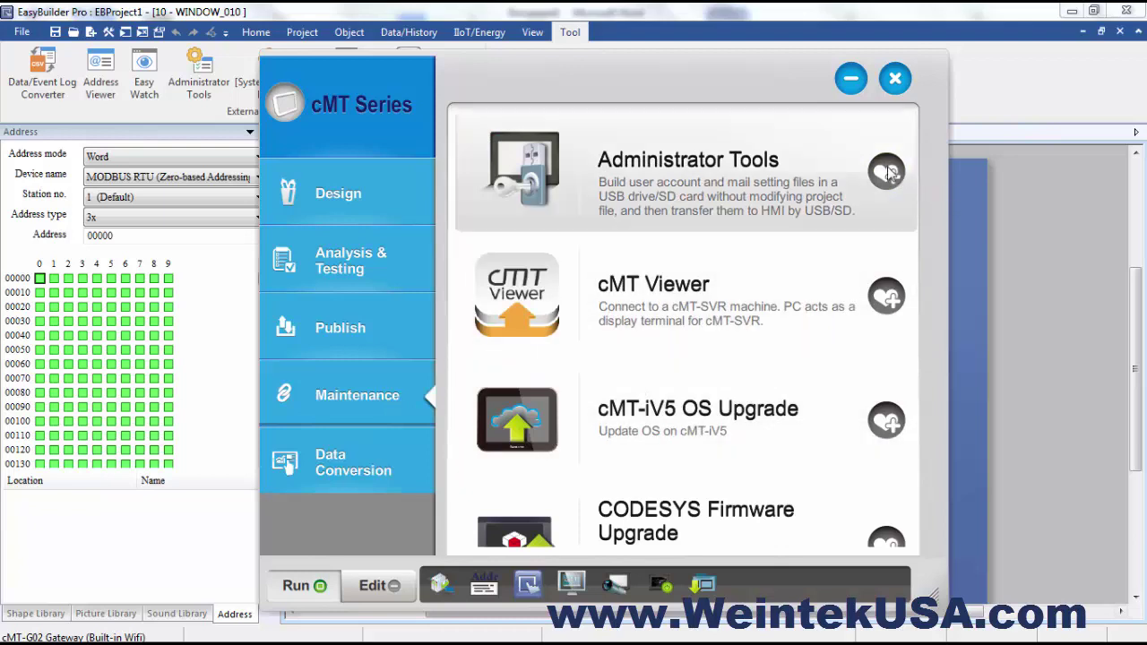
pyautogui.click(889, 175)
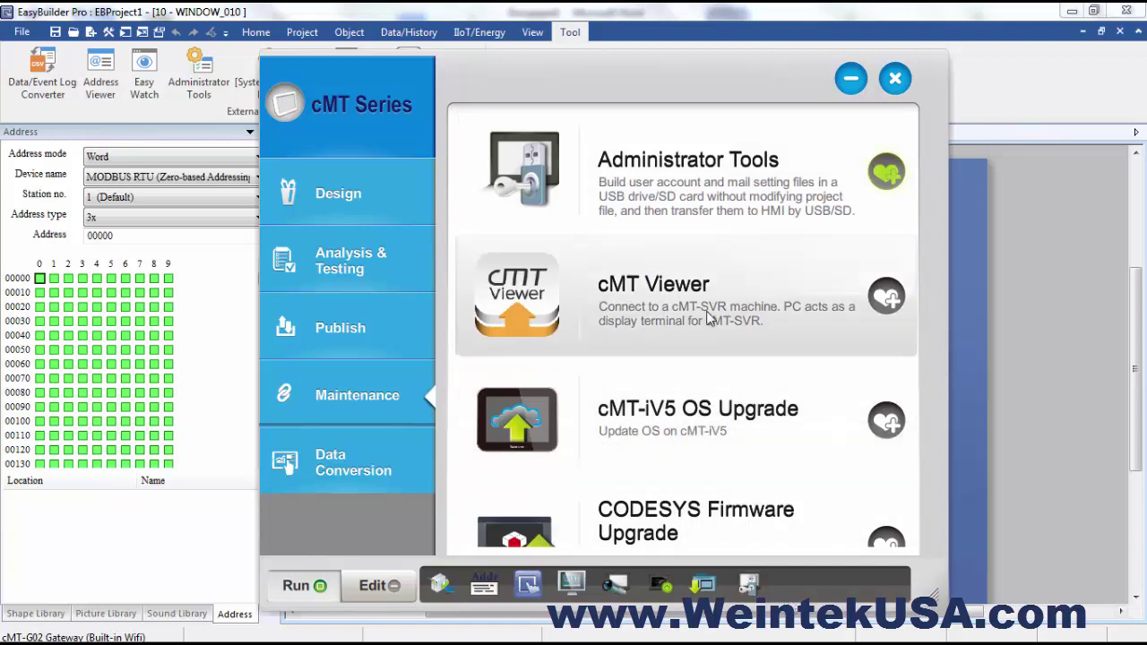
pyautogui.click(885, 296)
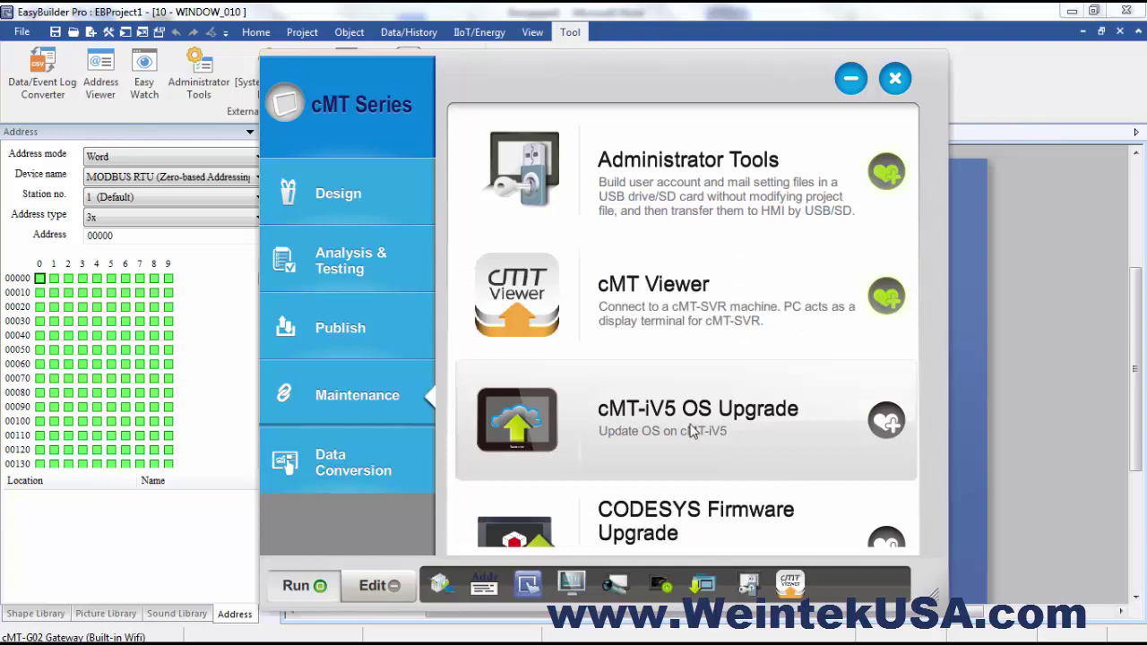
pyautogui.click(887, 427)
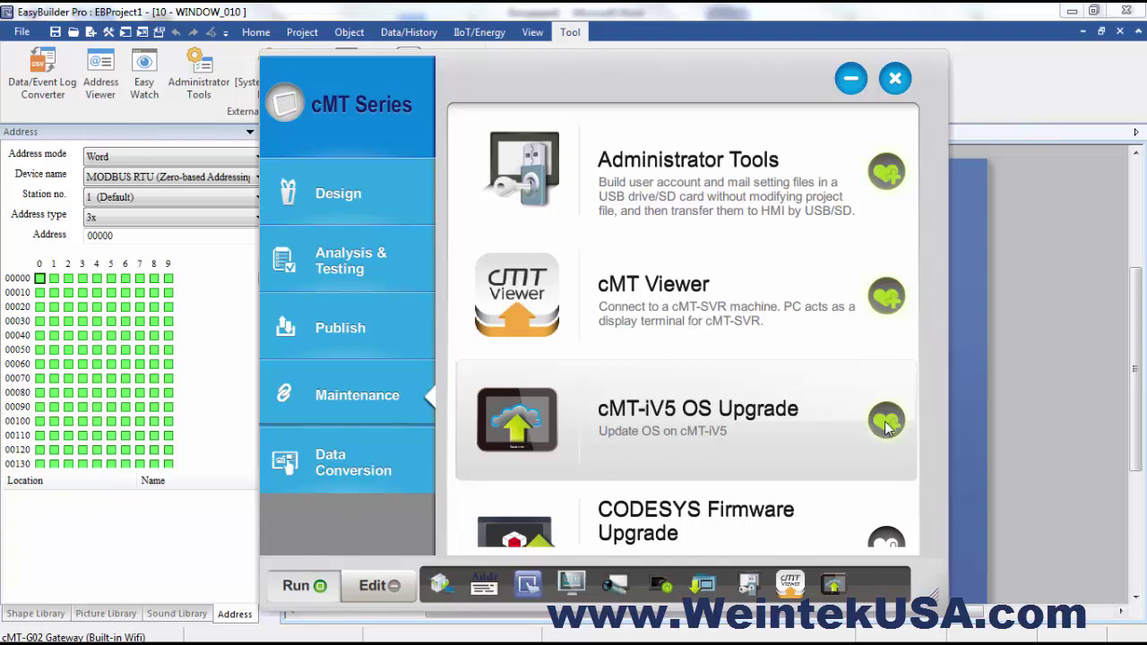
pyautogui.click(885, 541)
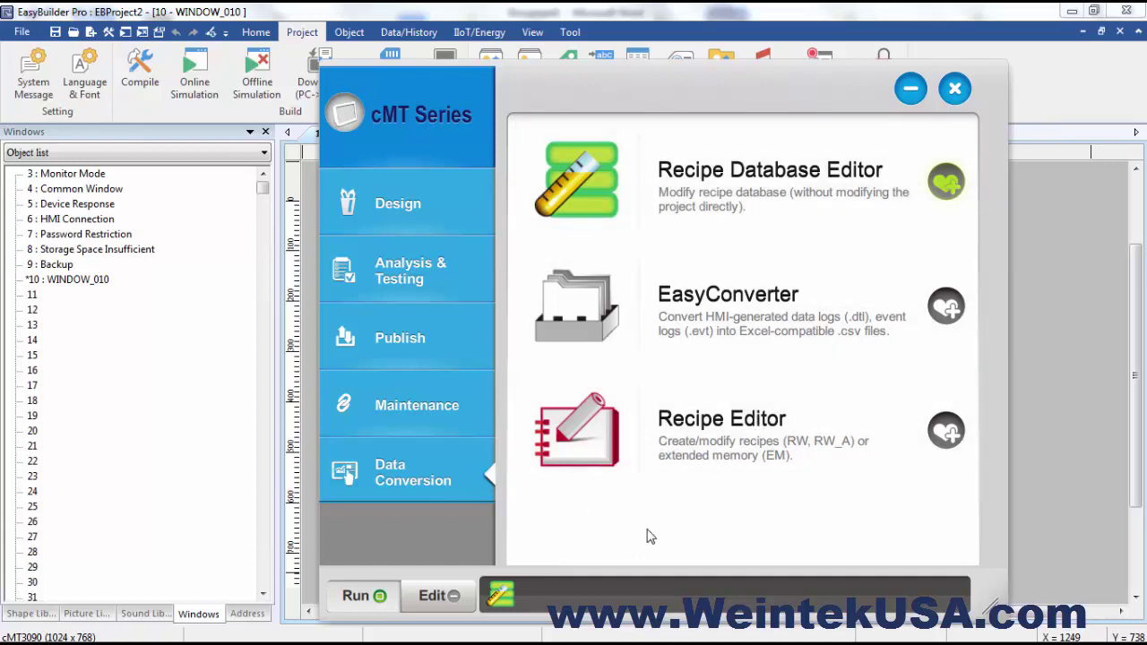
# - Launch Recipe Database Editor and import recipe.db
pyautogui.click(499, 601)
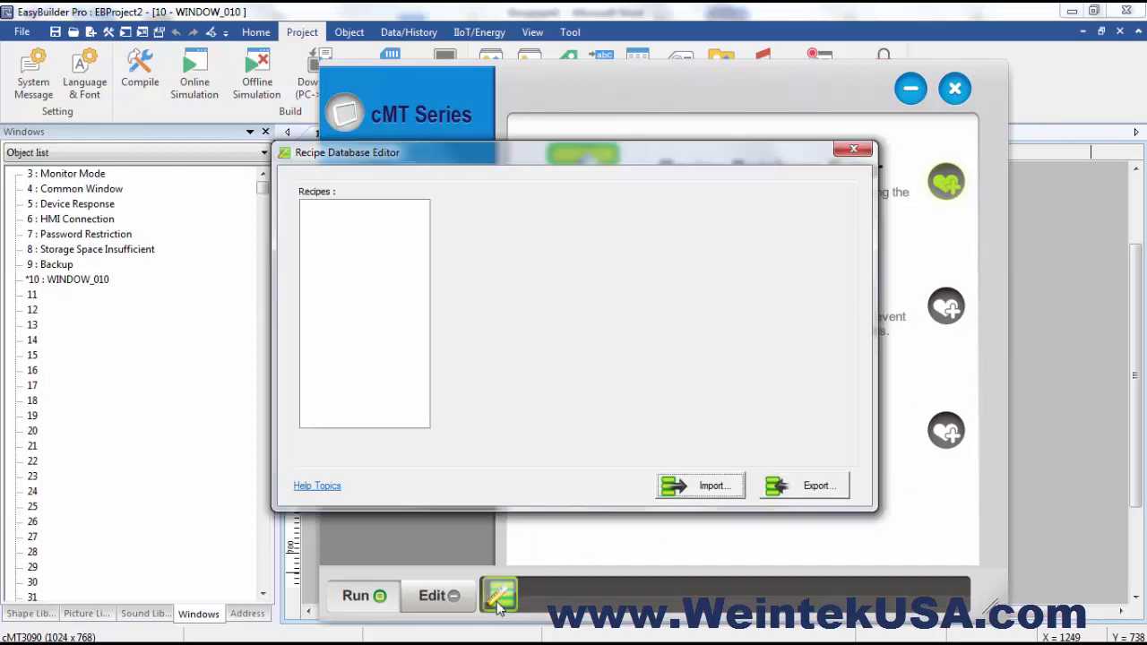
pyautogui.click(713, 487)
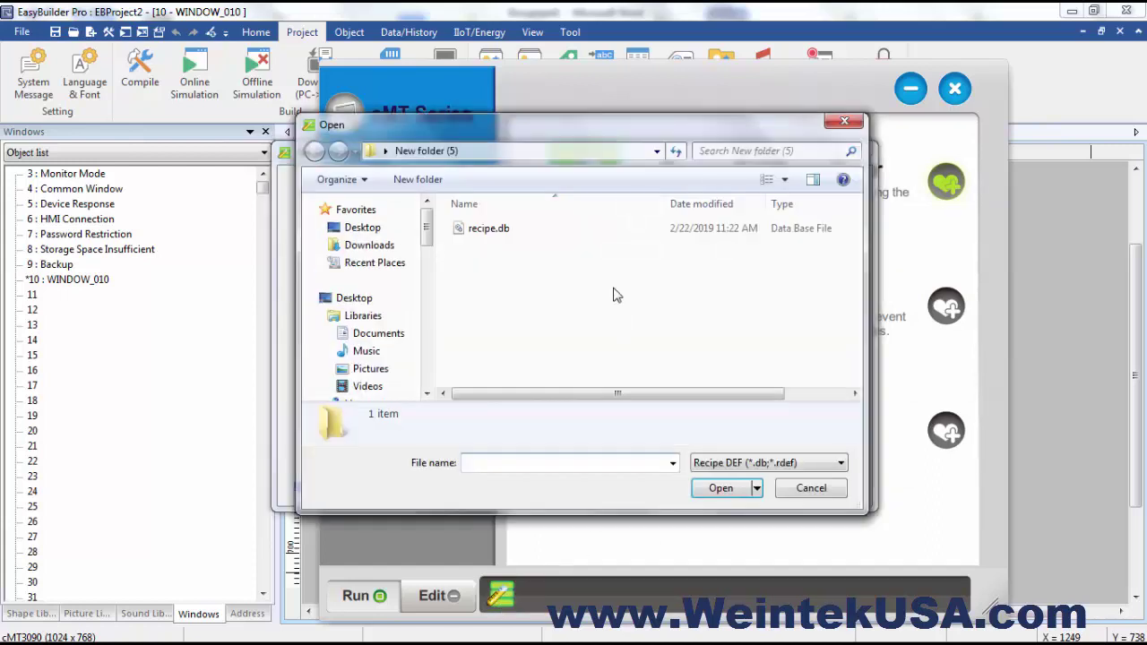
pyautogui.click(483, 232)
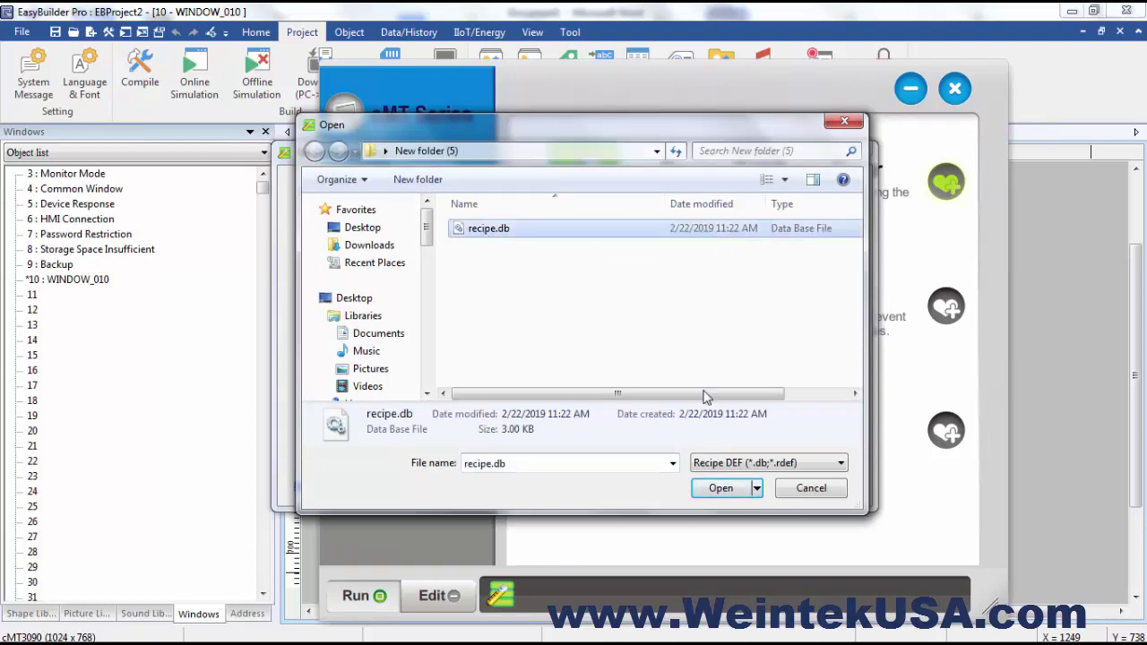
pyautogui.click(726, 490)
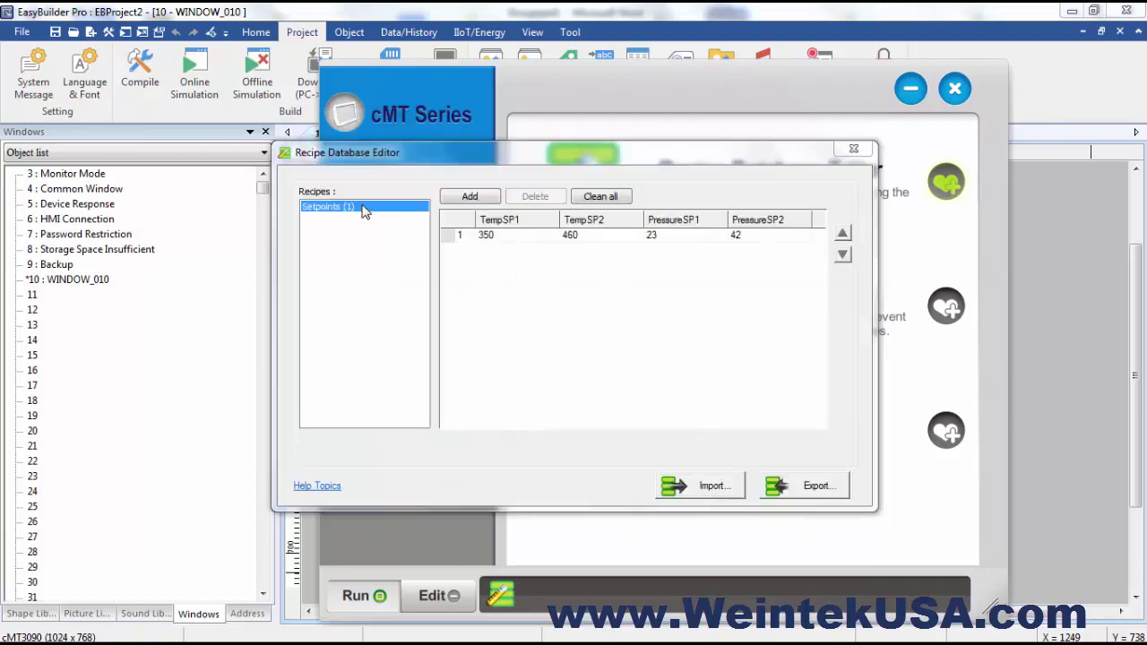
# - Add a second Setpoints row with TempSP 360/470 and PressureSP 25/47
pyautogui.click(469, 196)
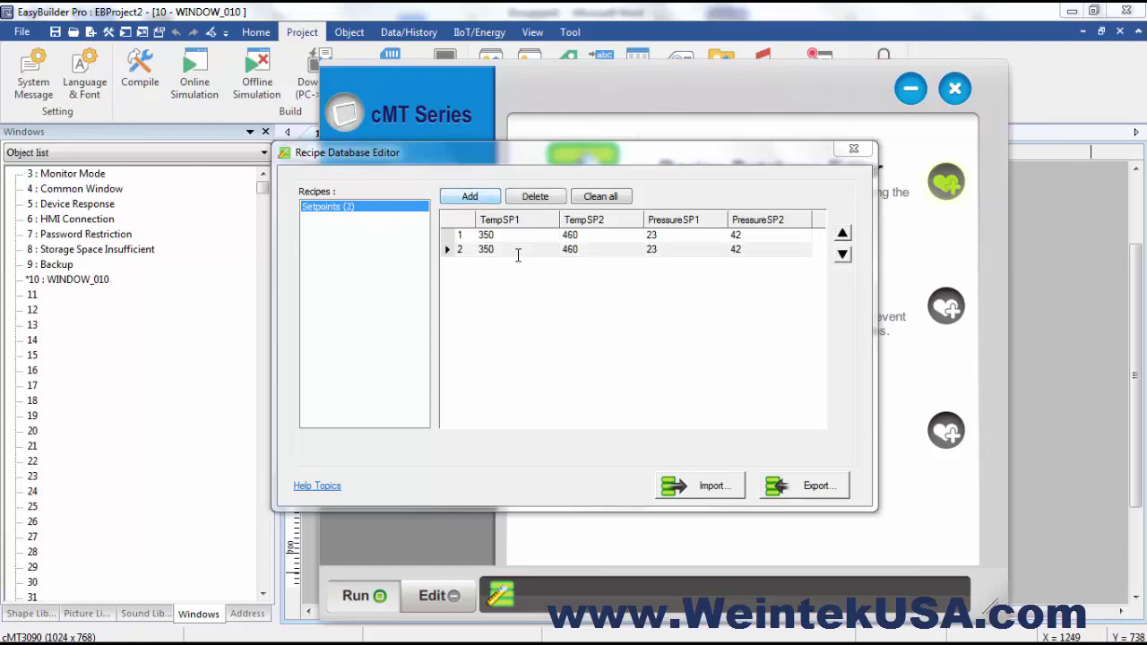
pyautogui.click(488, 249)
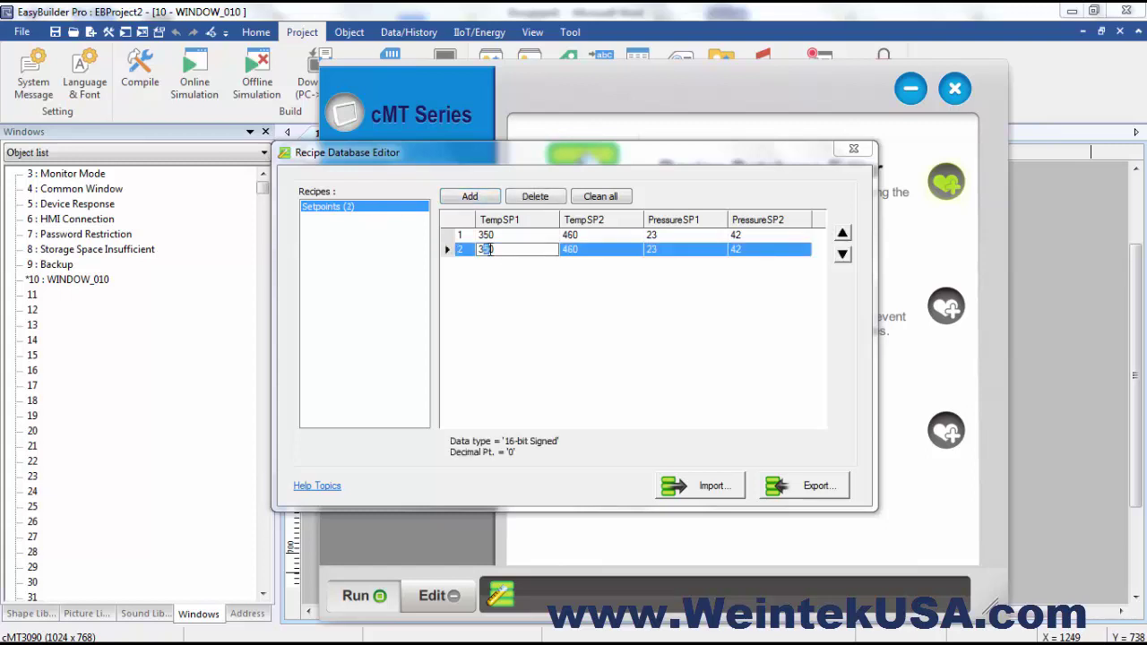
pyautogui.write('360')
pyautogui.click(573, 249)
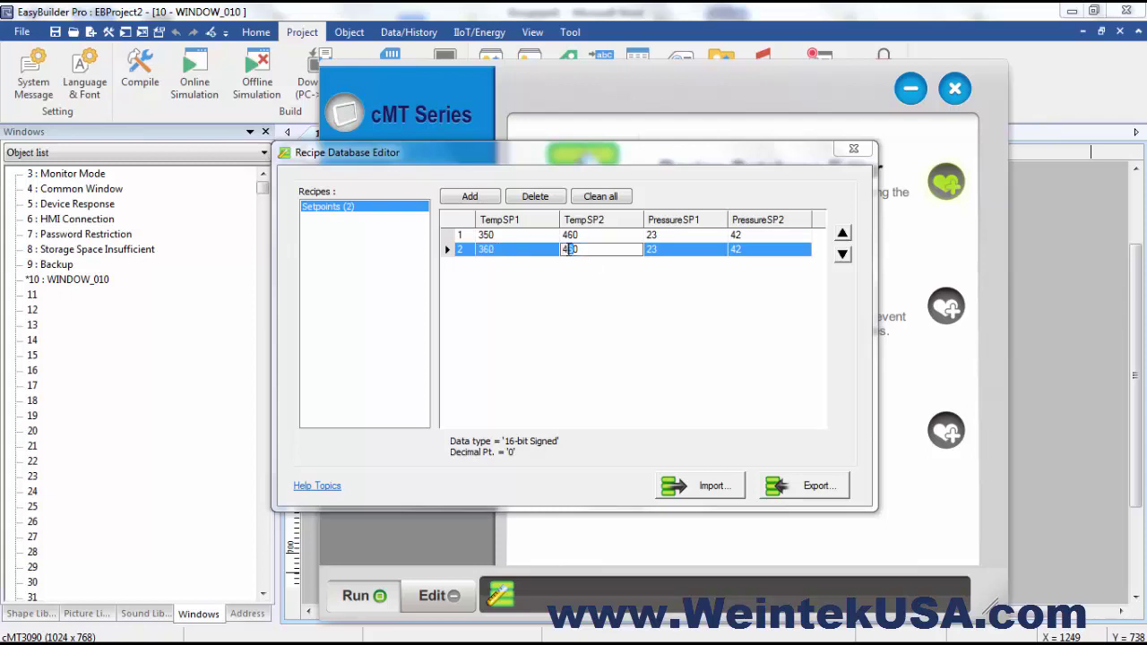
pyautogui.write('470')
pyautogui.click(654, 249)
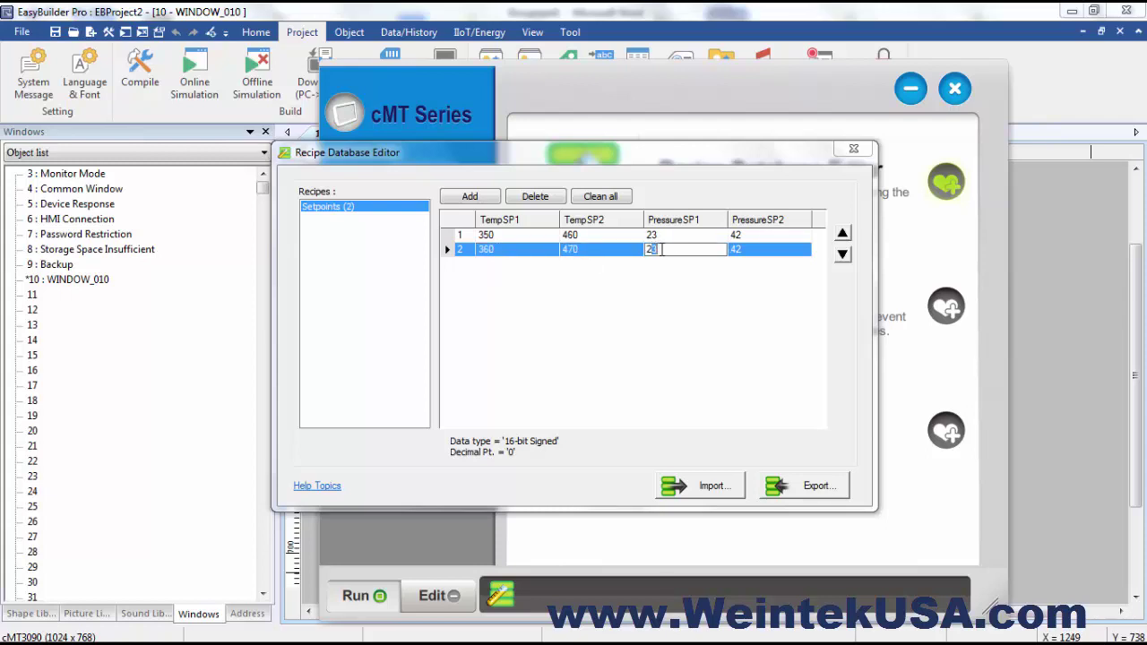
pyautogui.write('25')
pyautogui.click(748, 249)
pyautogui.hotkey('shift', 'Left')
pyautogui.write('7')
pyautogui.click(702, 335)
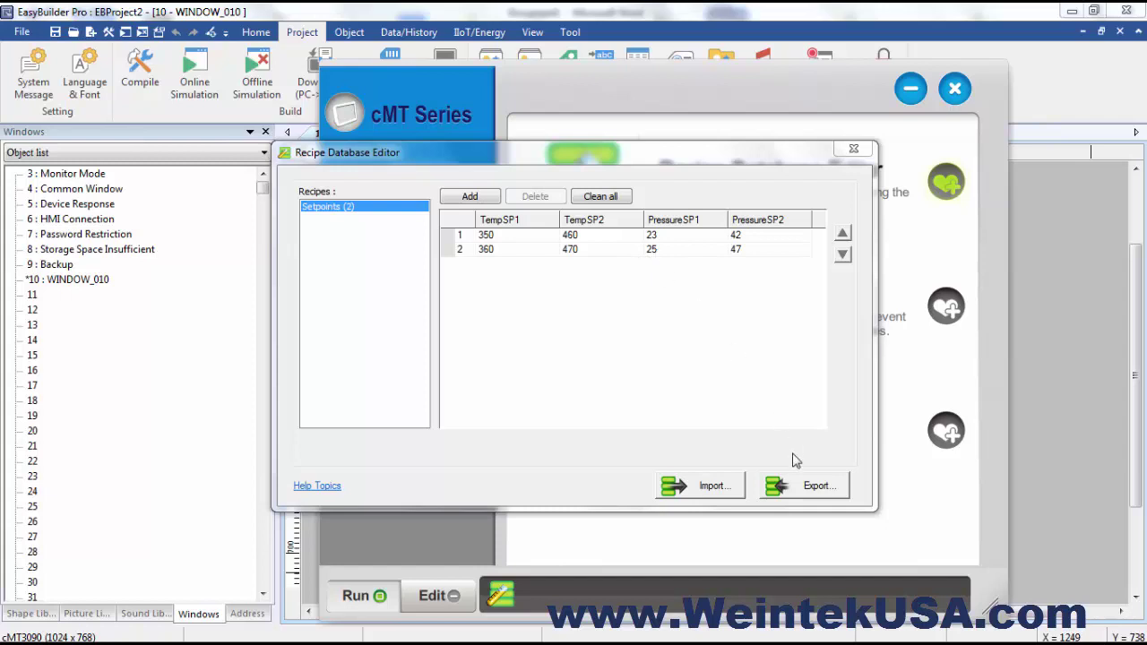
# - Export the recipe database, saving it as recipe.db
pyautogui.click(802, 492)
pyautogui.click(548, 231)
pyautogui.doubleClick(439, 430)
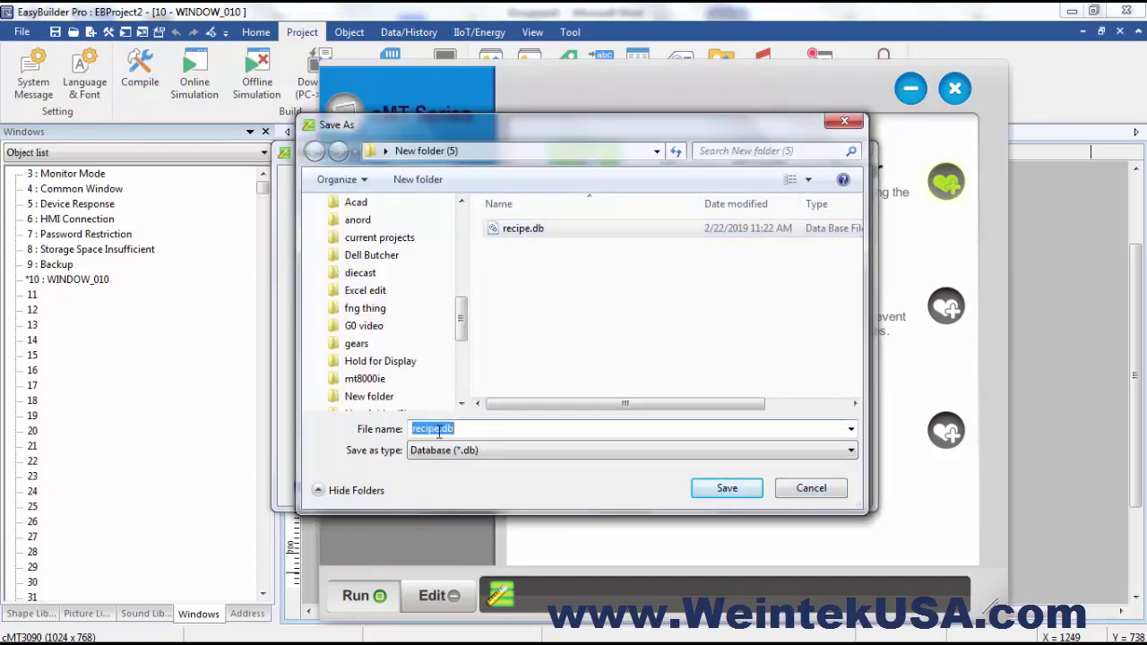
pyautogui.click(438, 429)
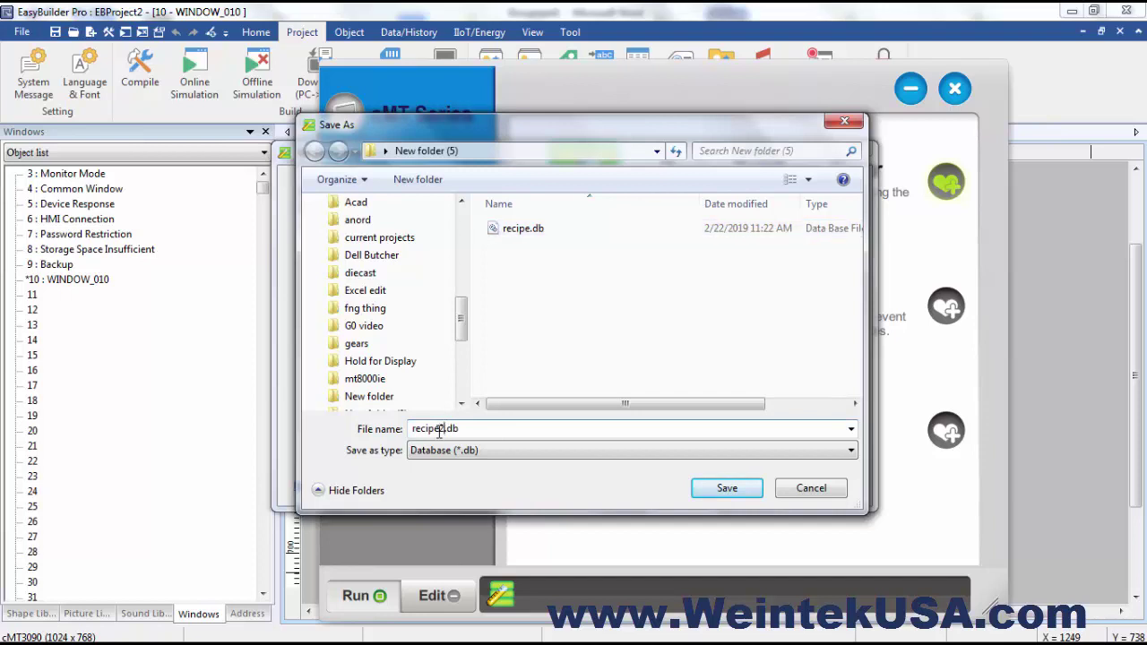
pyautogui.click(720, 491)
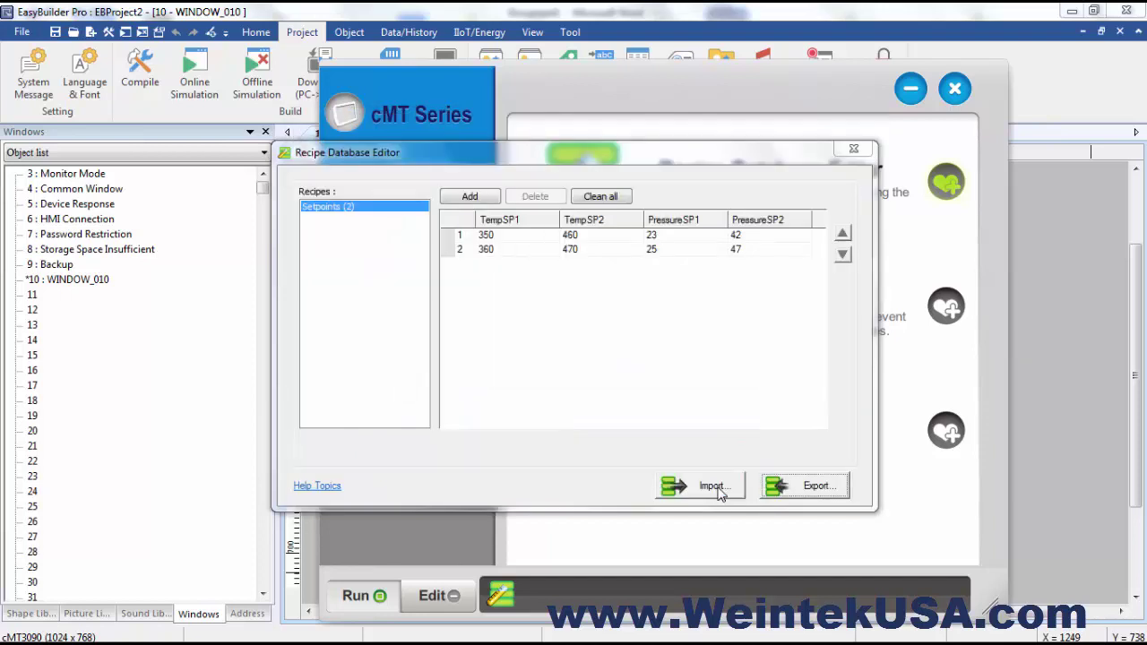
# - Close Recipe Database Editor, add an EasyConverter shortcut, and launch EasyConverter
pyautogui.click(854, 152)
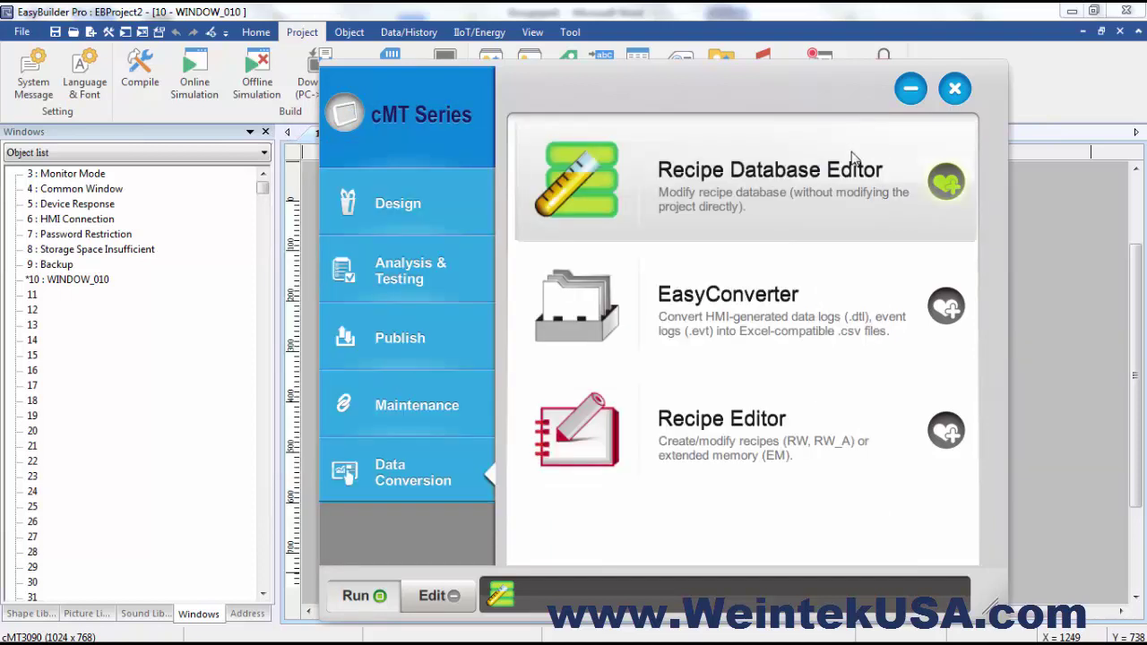
pyautogui.click(946, 306)
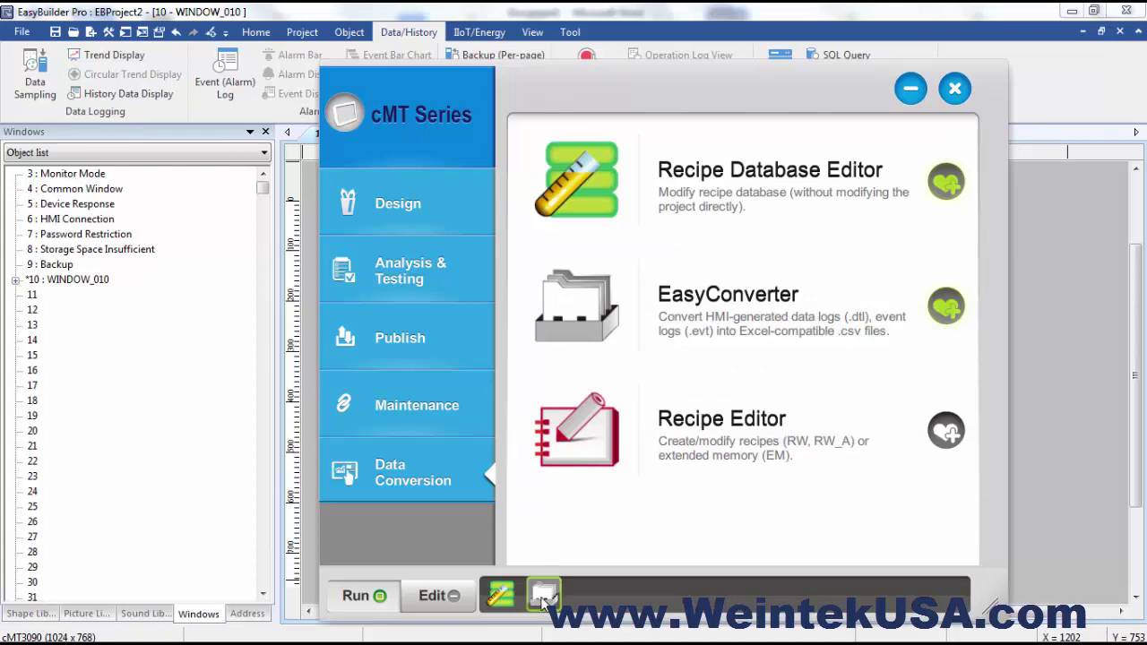
pyautogui.click(544, 595)
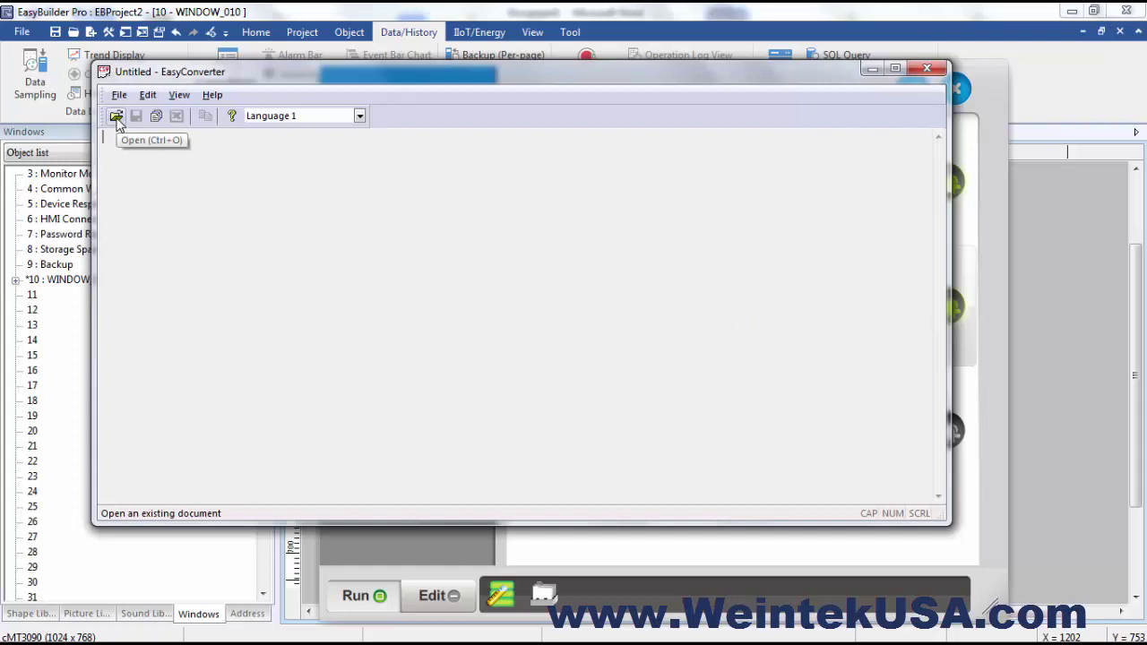
# - Open log000.db, accepting the 5/18/2018 date range and sampling data settings
pyautogui.click(117, 118)
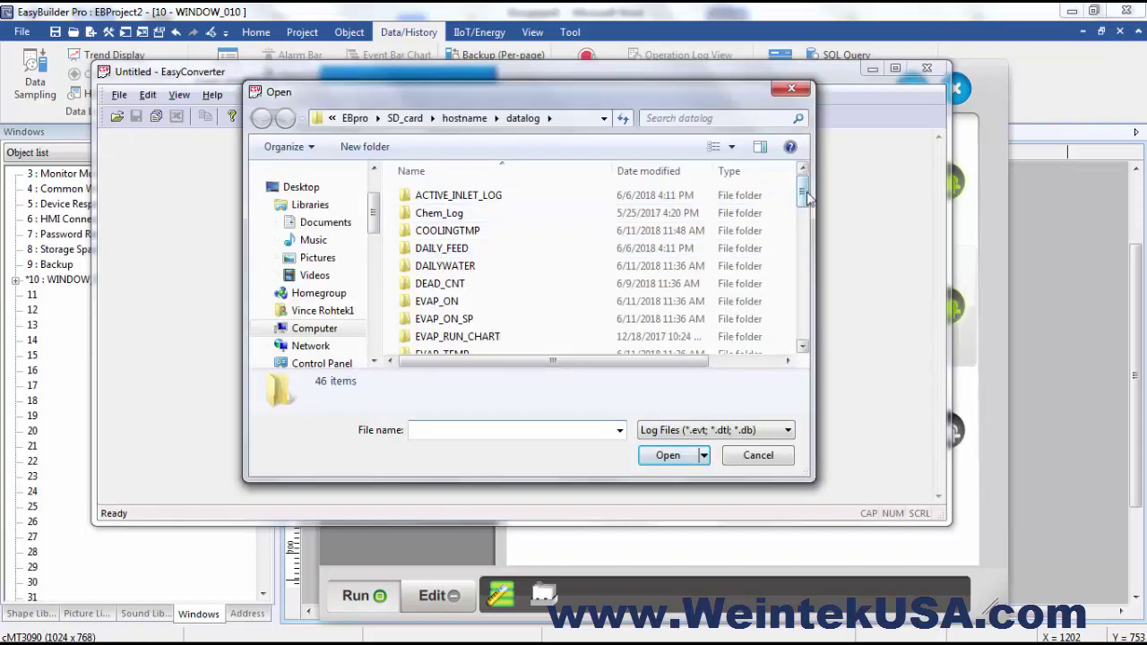
pyautogui.moveTo(793, 195); pyautogui.dragTo(792, 356)
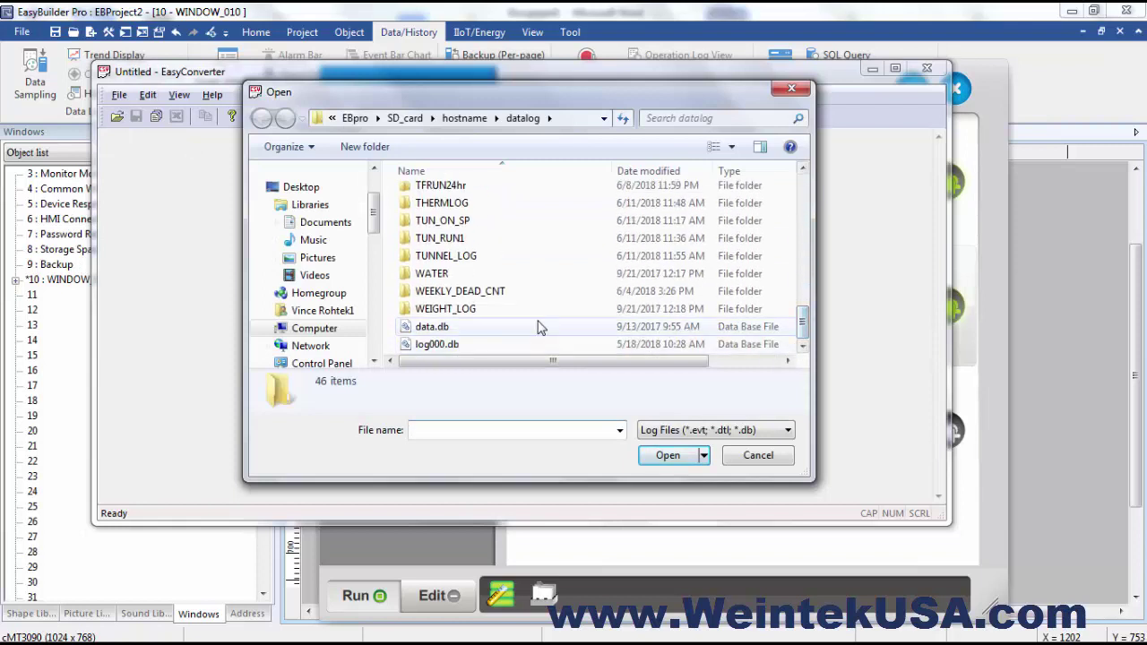
pyautogui.doubleClick(449, 346)
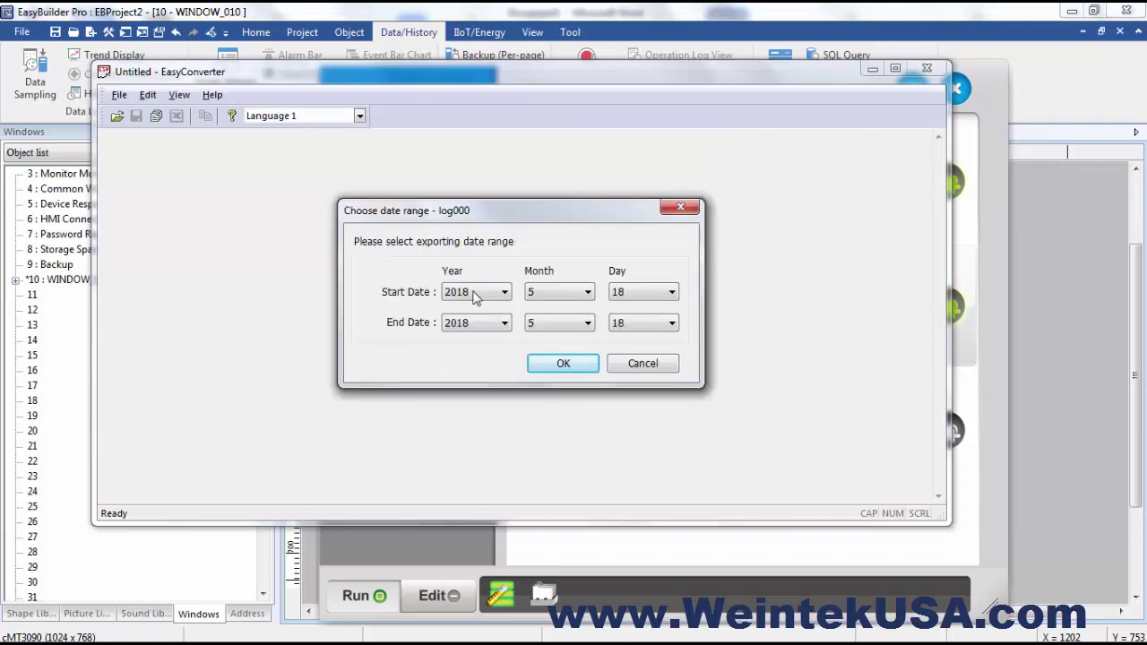
pyautogui.click(565, 365)
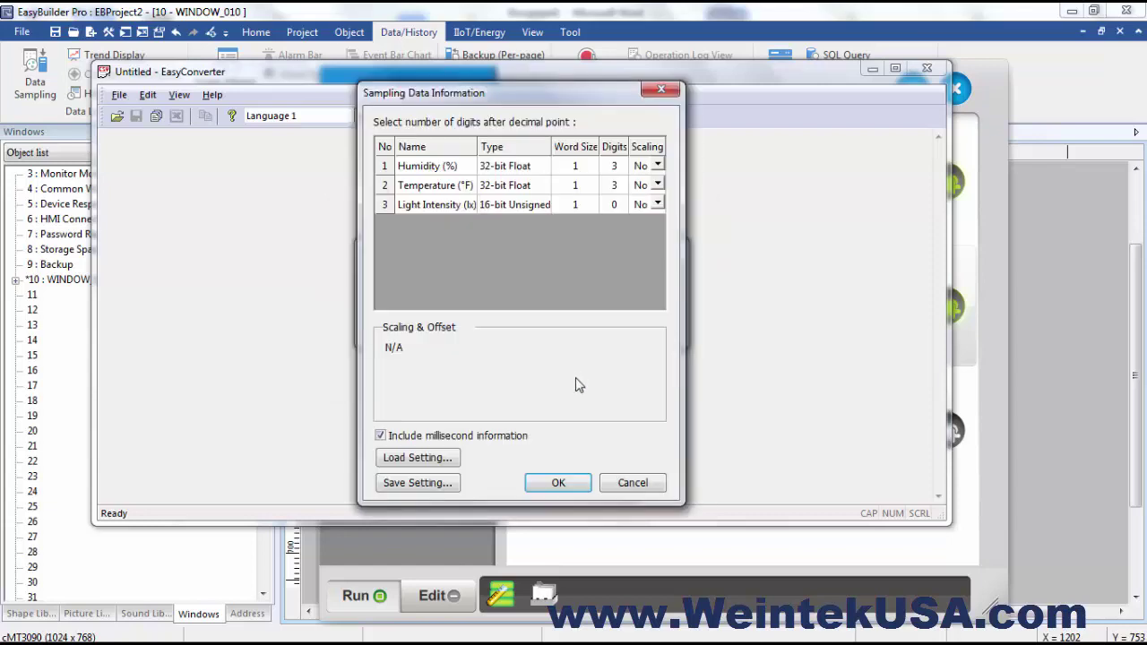
pyautogui.click(556, 482)
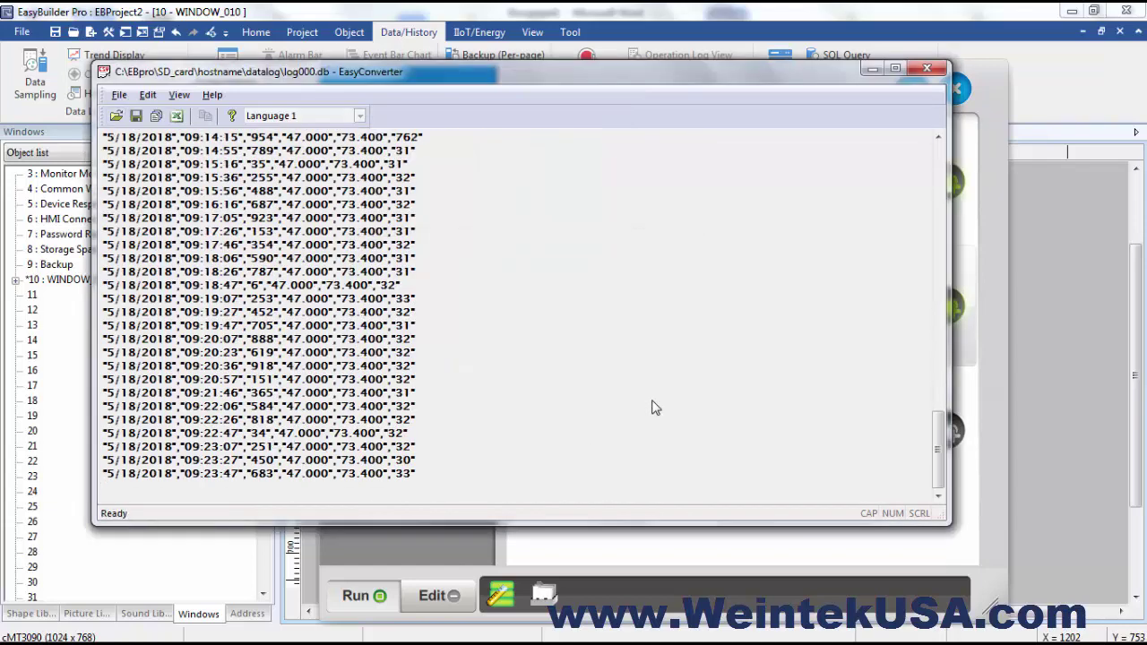
pyautogui.moveTo(939, 436); pyautogui.dragTo(901, 174)
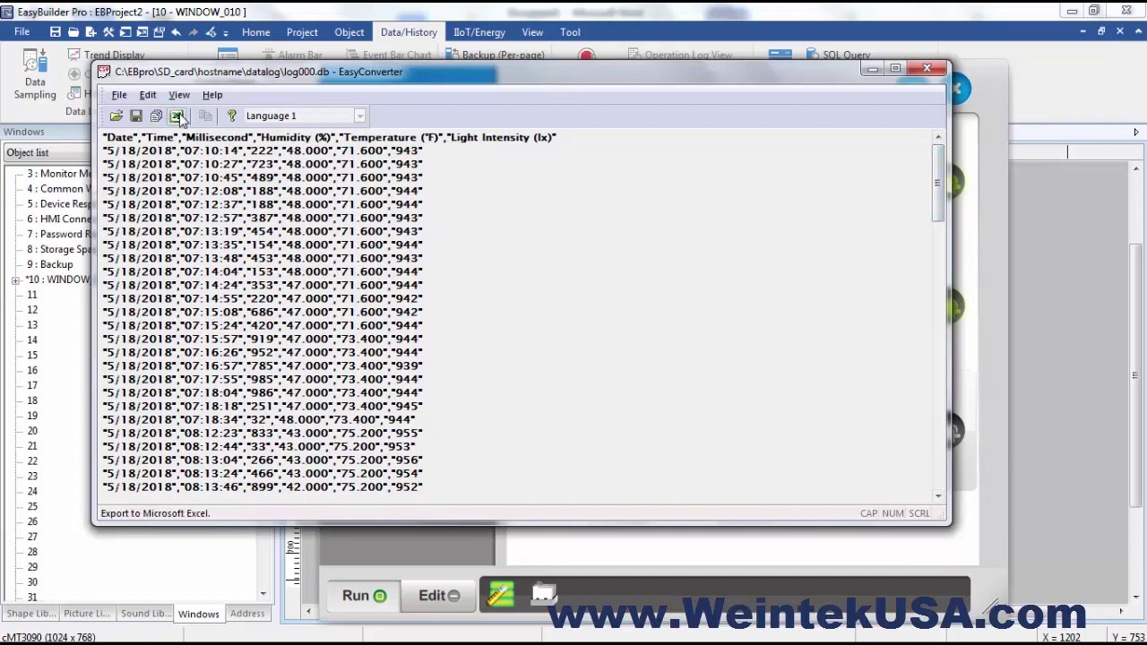
# - Export the log000 readings to Excel as log000.xlsx, scroll through them, and close it
pyautogui.click(178, 117)
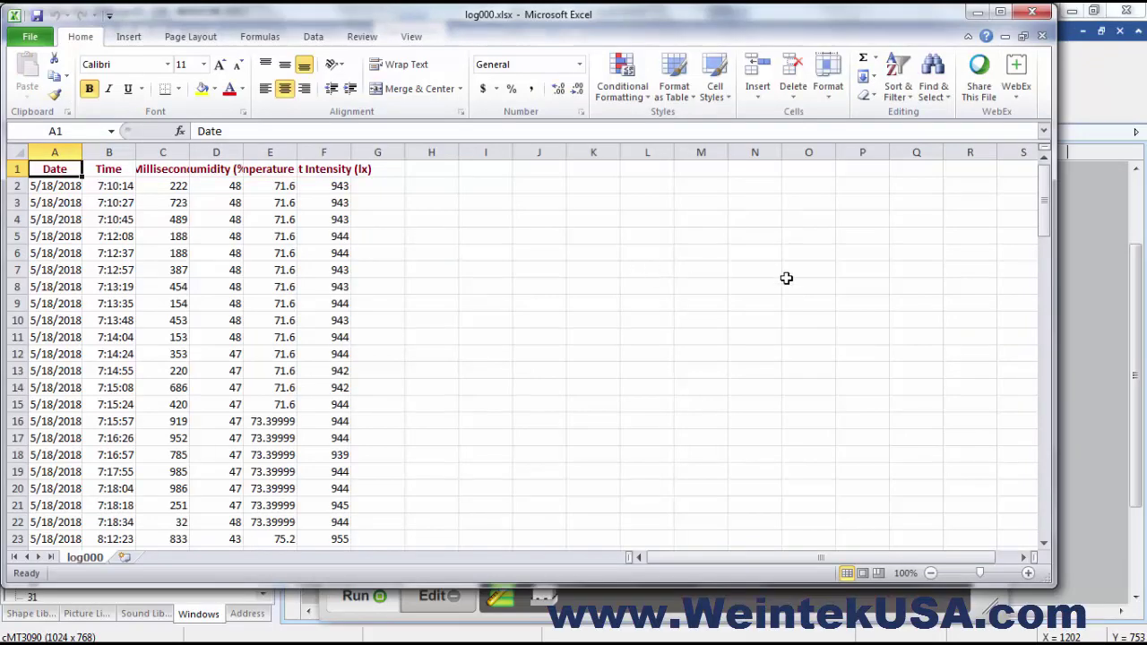
pyautogui.moveTo(1044, 218); pyautogui.dragTo(1045, 290)
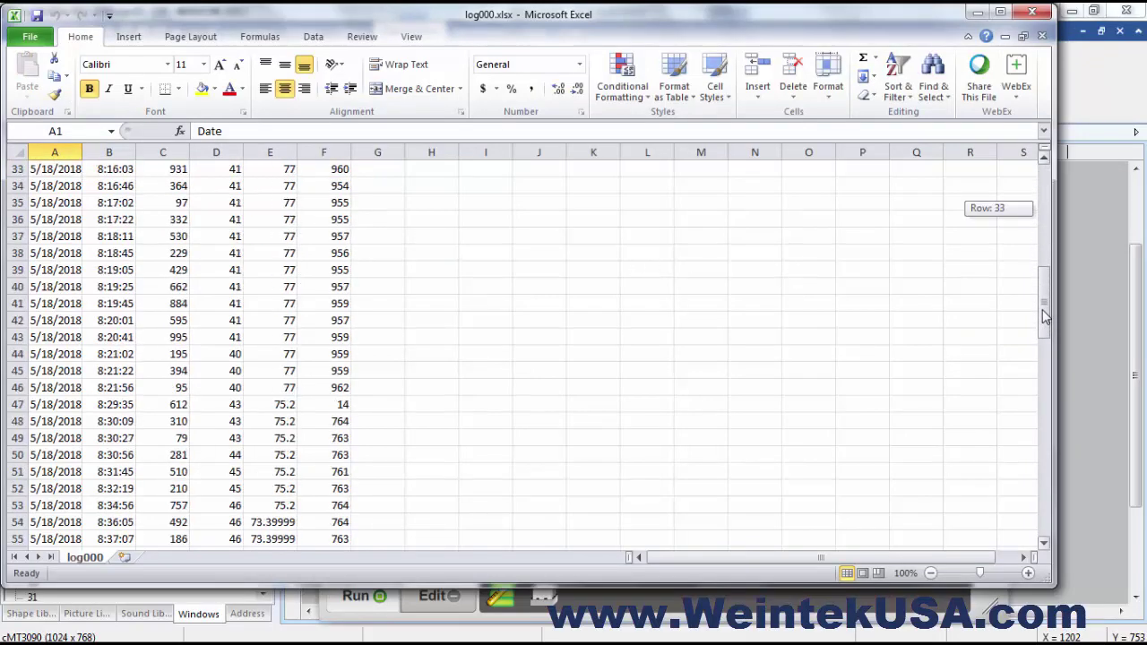
pyautogui.moveTo(1044, 315); pyautogui.dragTo(1038, 184)
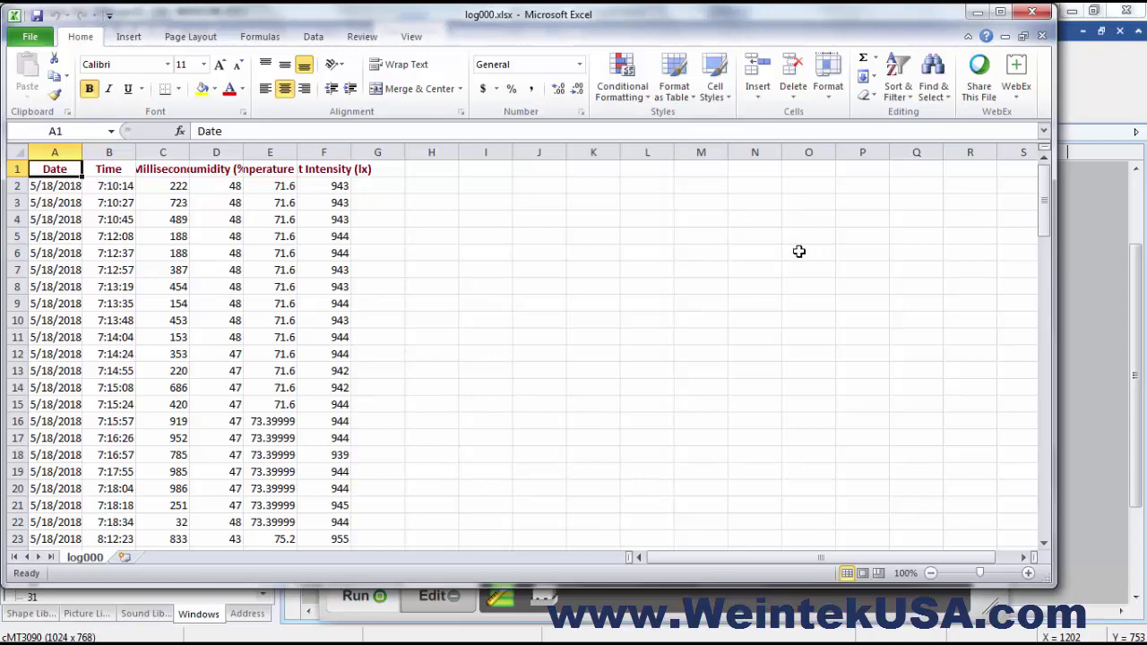
pyautogui.click(1028, 15)
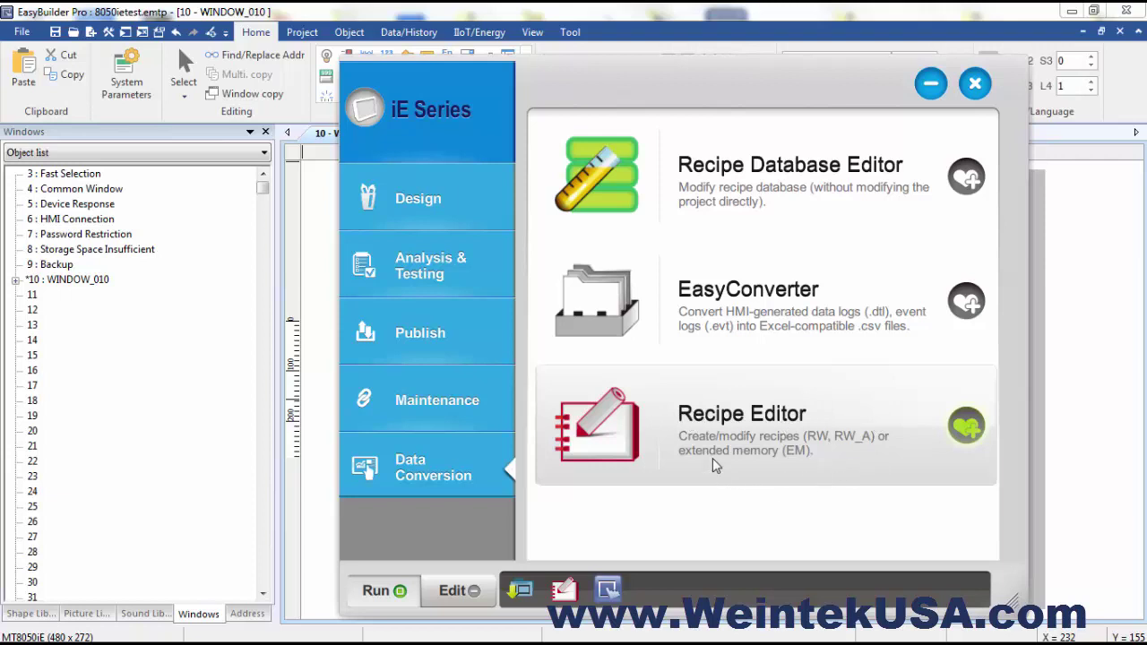
# - Launch the Recipe/Extended Memory Editor and open names.rcp
pyautogui.click(565, 592)
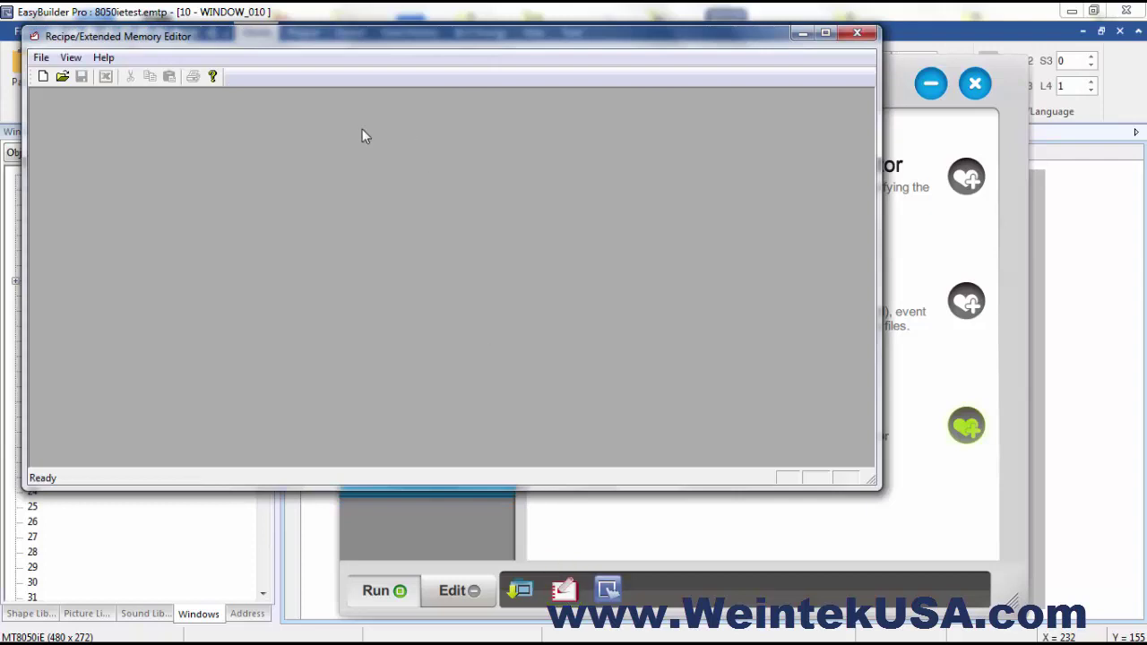
pyautogui.click(62, 76)
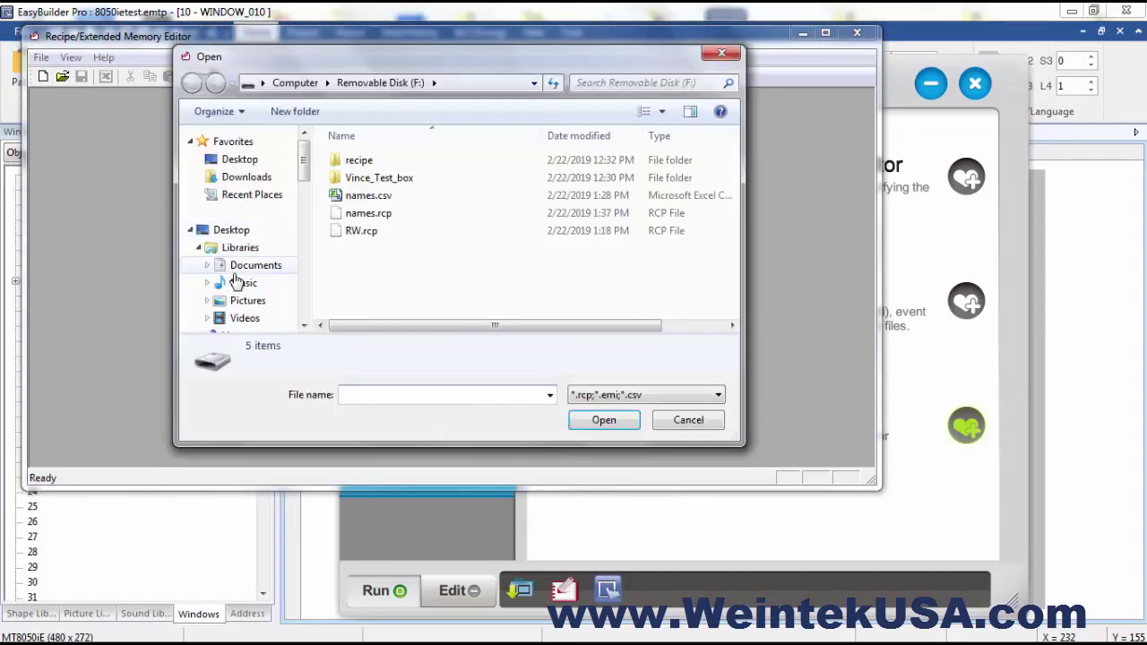
pyautogui.click(373, 216)
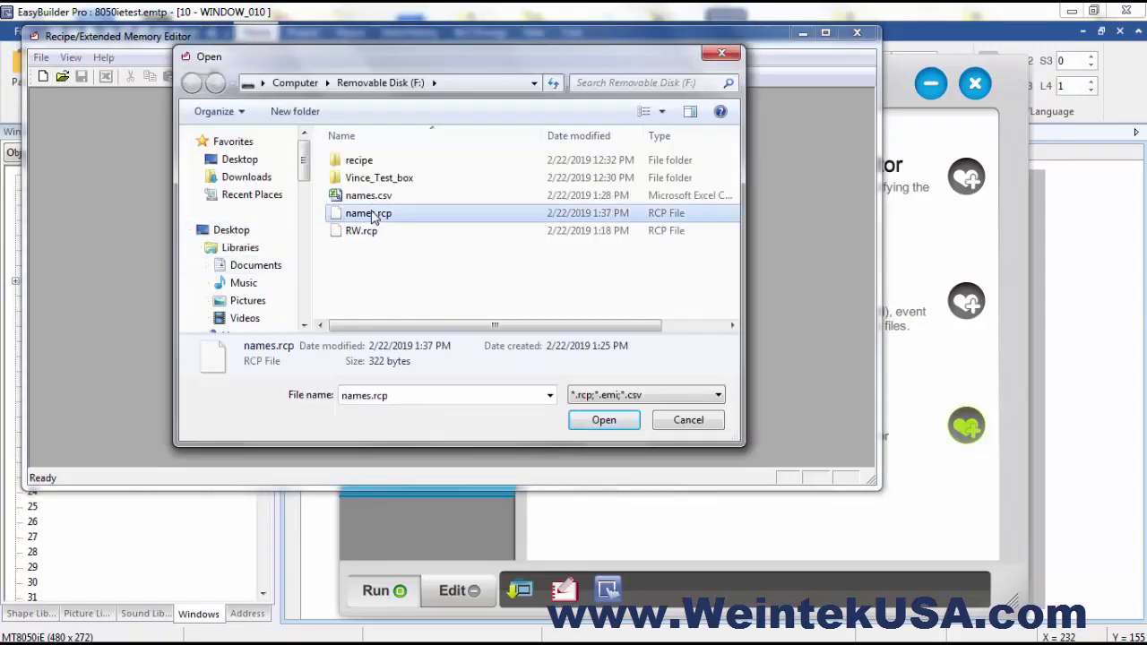
pyautogui.doubleClick(373, 216)
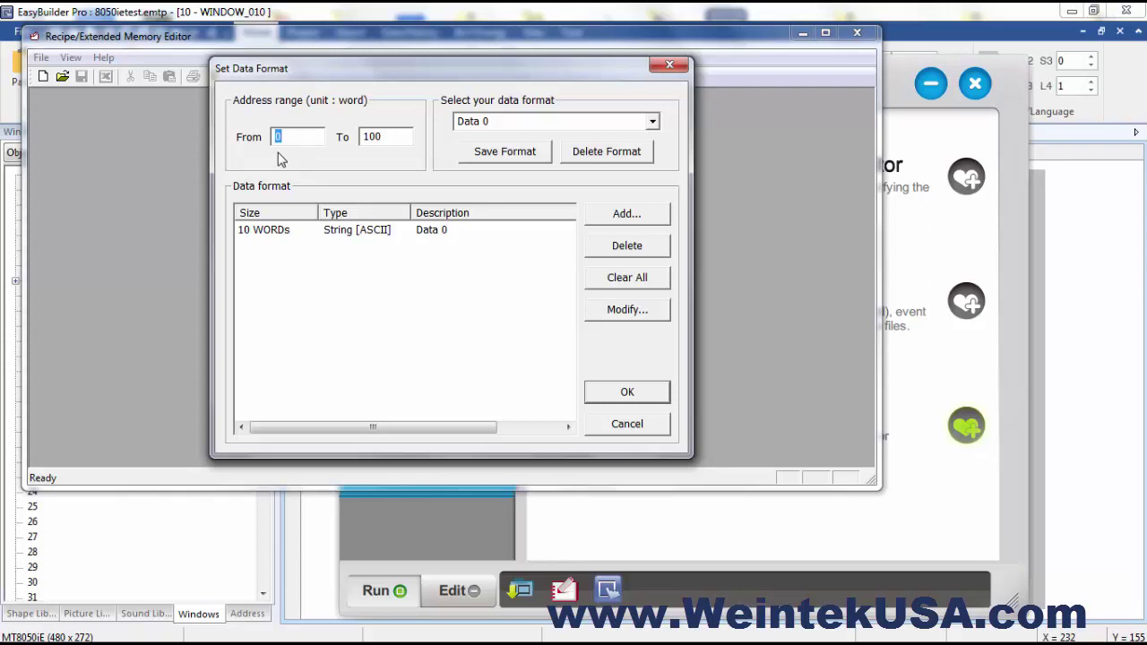
# - Set the address range 100 to 160 with the 10-WORD ASCII string format only
pyautogui.write('100')
pyautogui.doubleClick(371, 137)
pyautogui.write('160')
pyautogui.click(427, 233)
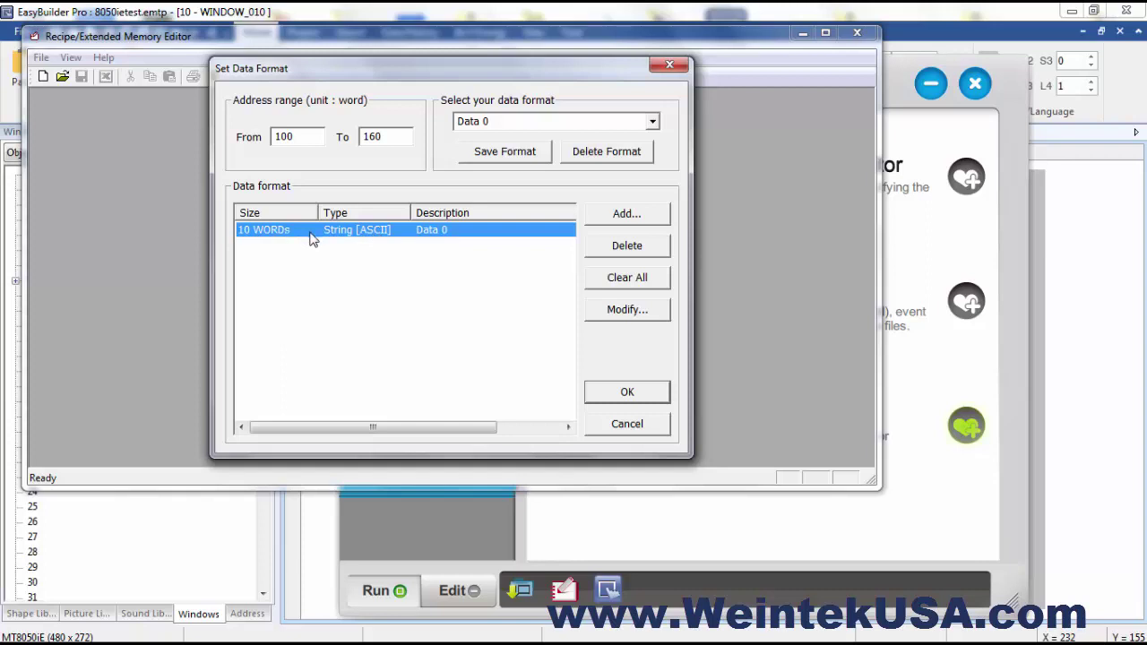
pyautogui.click(618, 218)
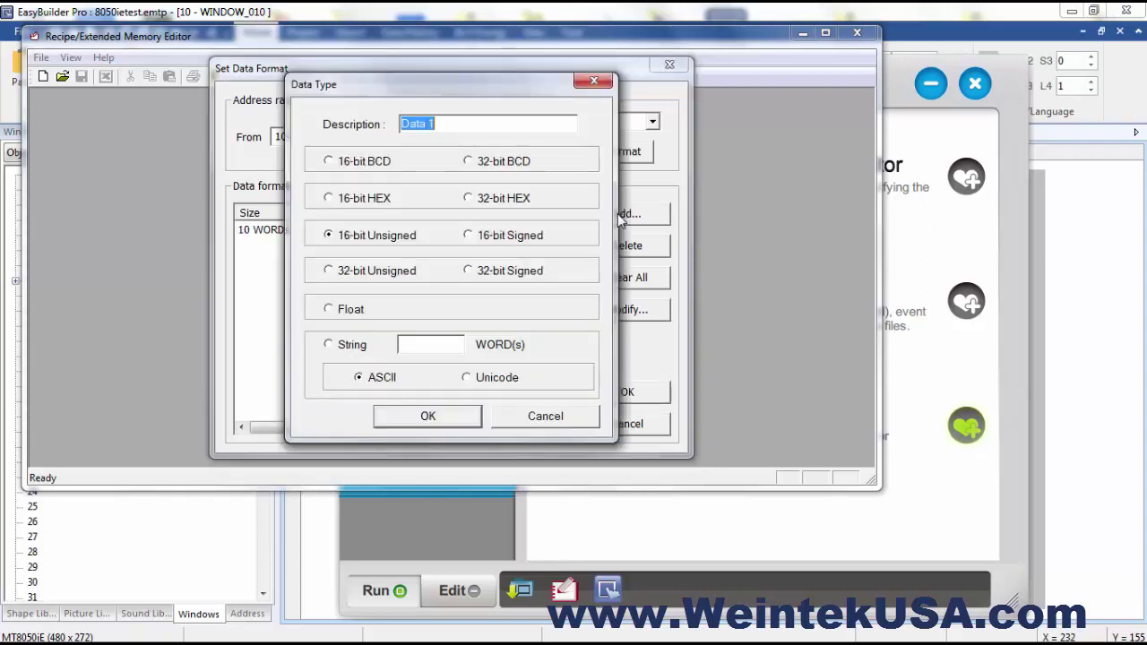
pyautogui.click(567, 418)
# - Load names.rcp and rename the address 100 entry from Heat1 to 'HT one'
pyautogui.click(619, 393)
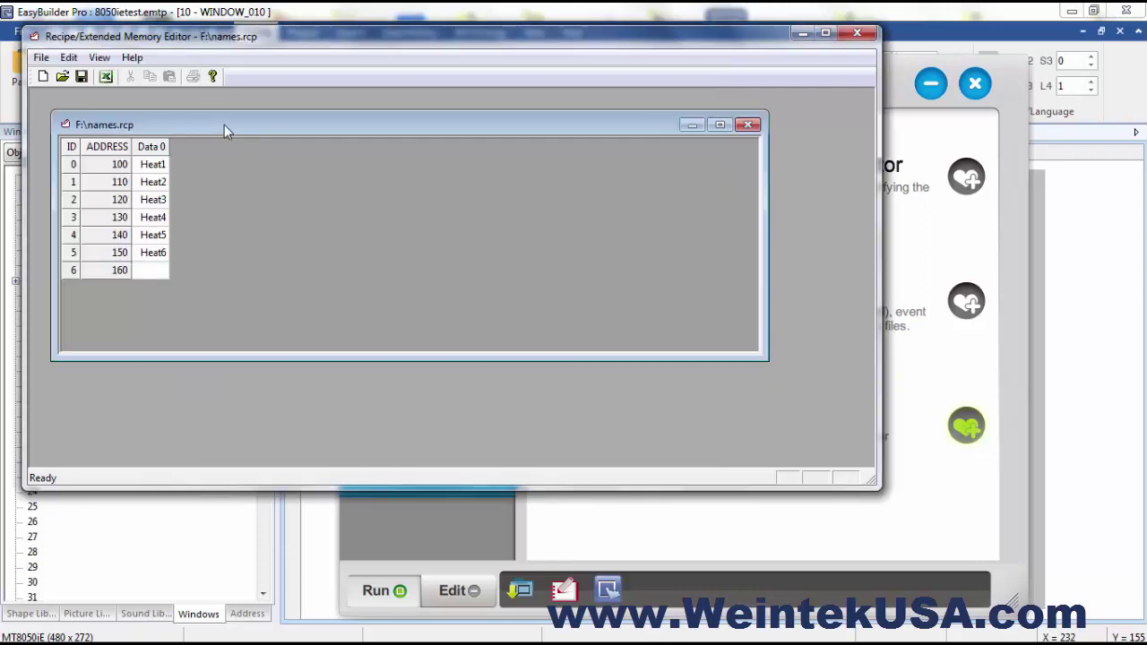
pyautogui.moveTo(224, 124); pyautogui.dragTo(220, 119)
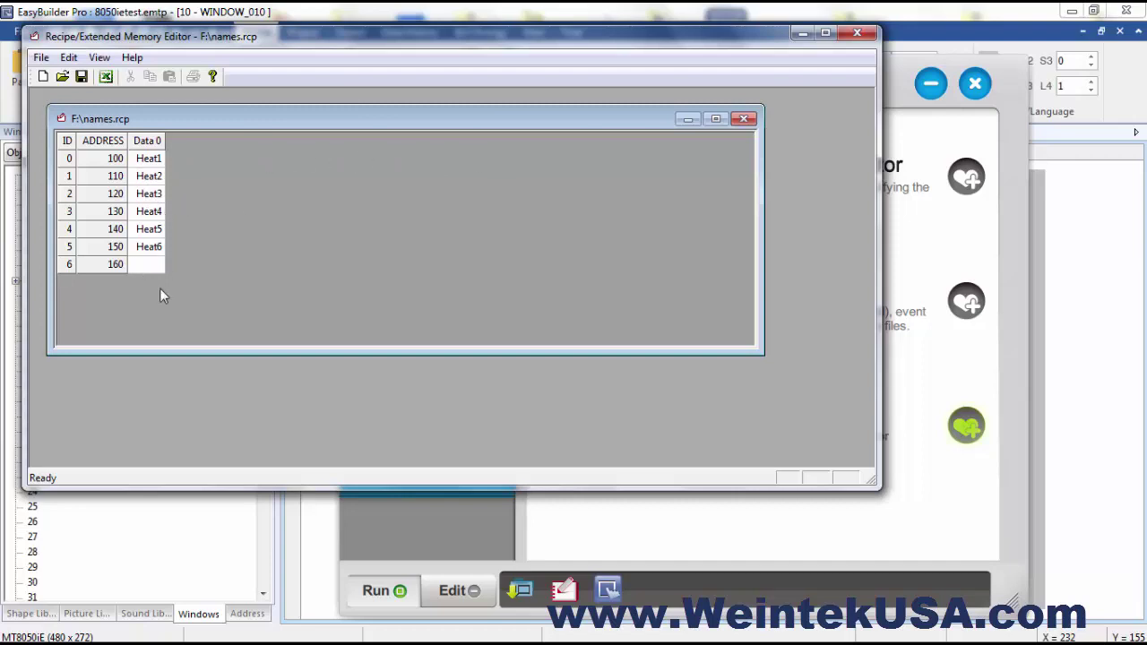
pyautogui.click(155, 161)
pyautogui.click(157, 163)
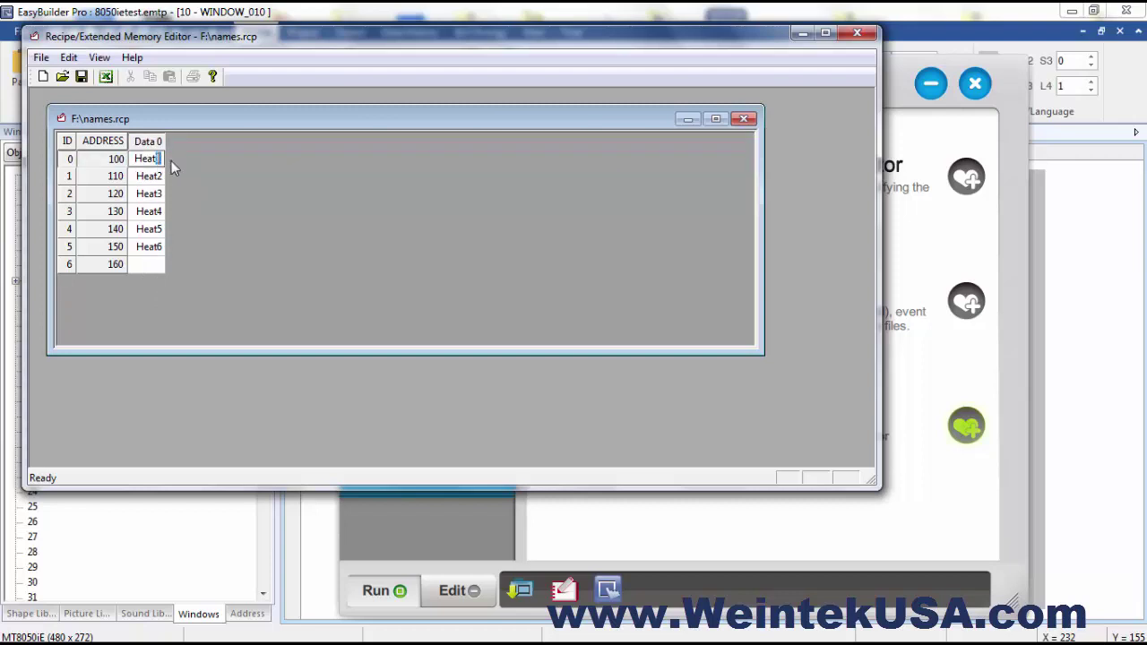
pyautogui.press('BackSpace')
pyautogui.press('BackSpace')
pyautogui.press('BackSpace')
pyautogui.press('BackSpace')
pyautogui.press('BackSpace')
pyautogui.write('HT')
pyautogui.write(' one')
# - Commit 'HT one', check the exported names.csv list in Excel, then save names.rcp
pyautogui.press('Return')
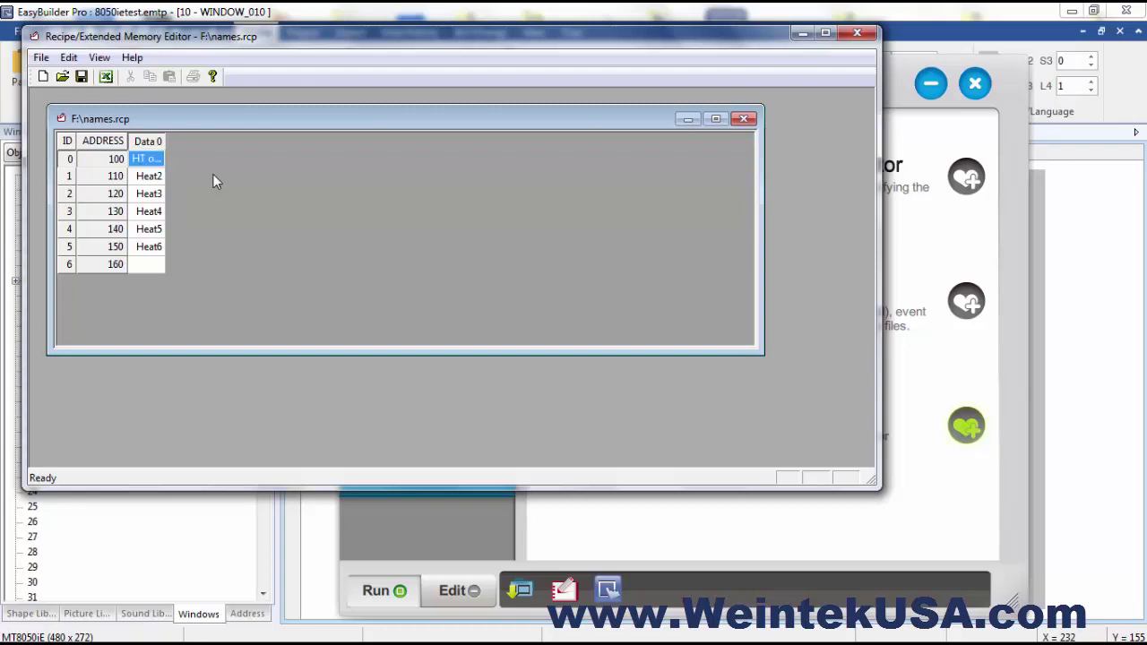
pyautogui.click(105, 77)
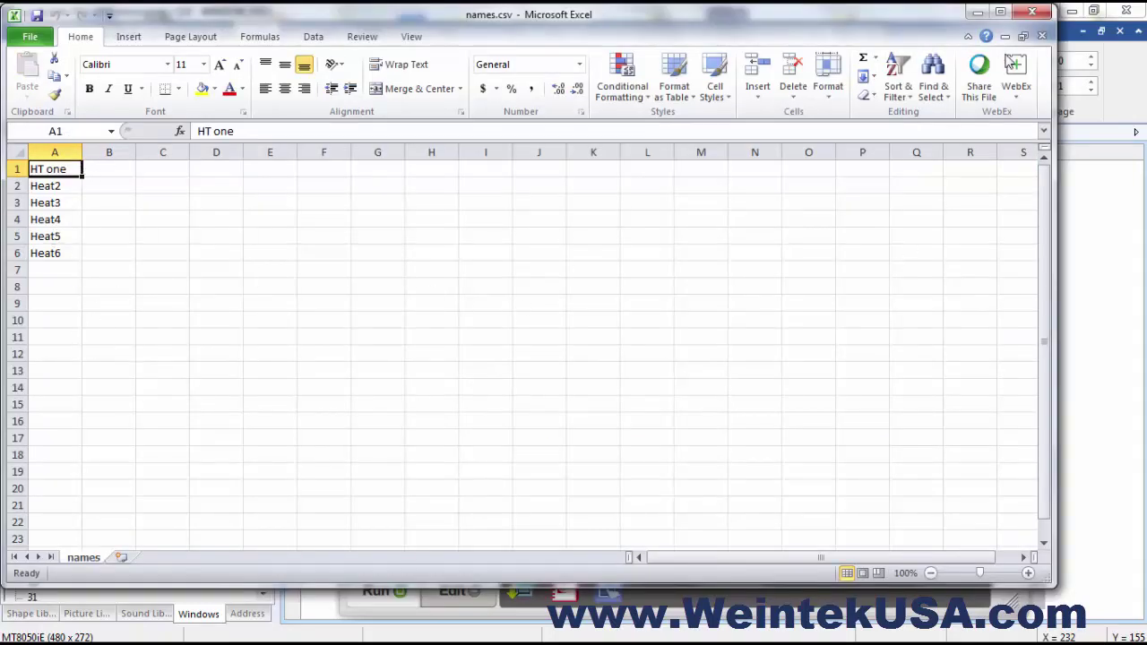
pyautogui.click(1029, 12)
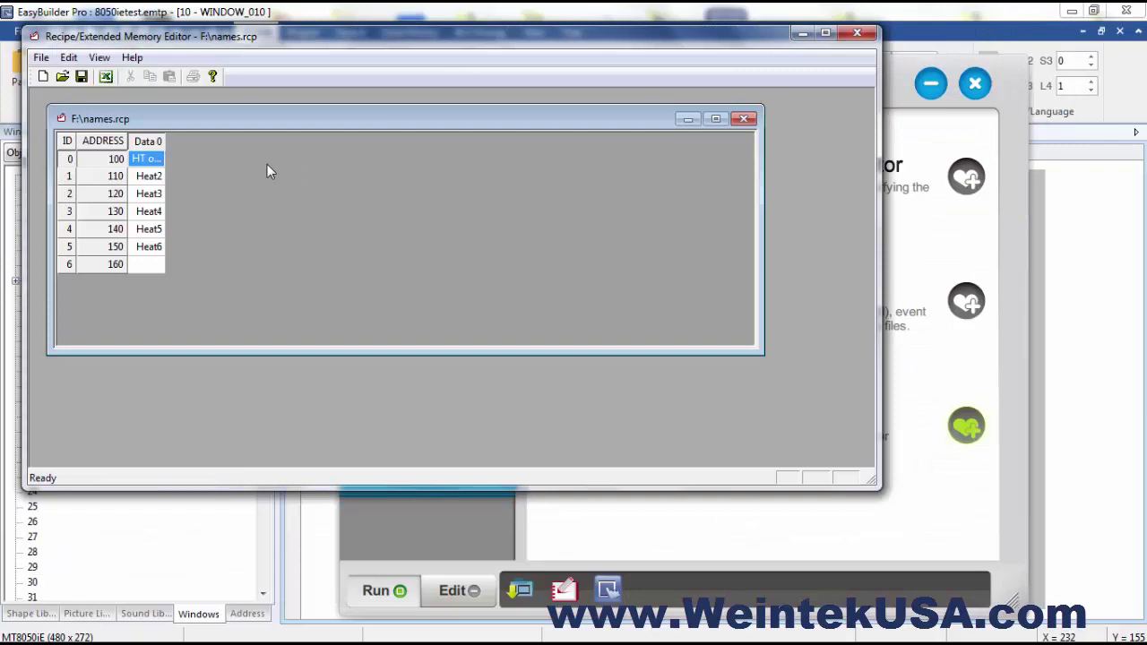
pyautogui.click(82, 77)
# - Set Download (PC->HMI) to send F:\names.rcp as RW data to HMI-7195, excluding the project
pyautogui.click(860, 36)
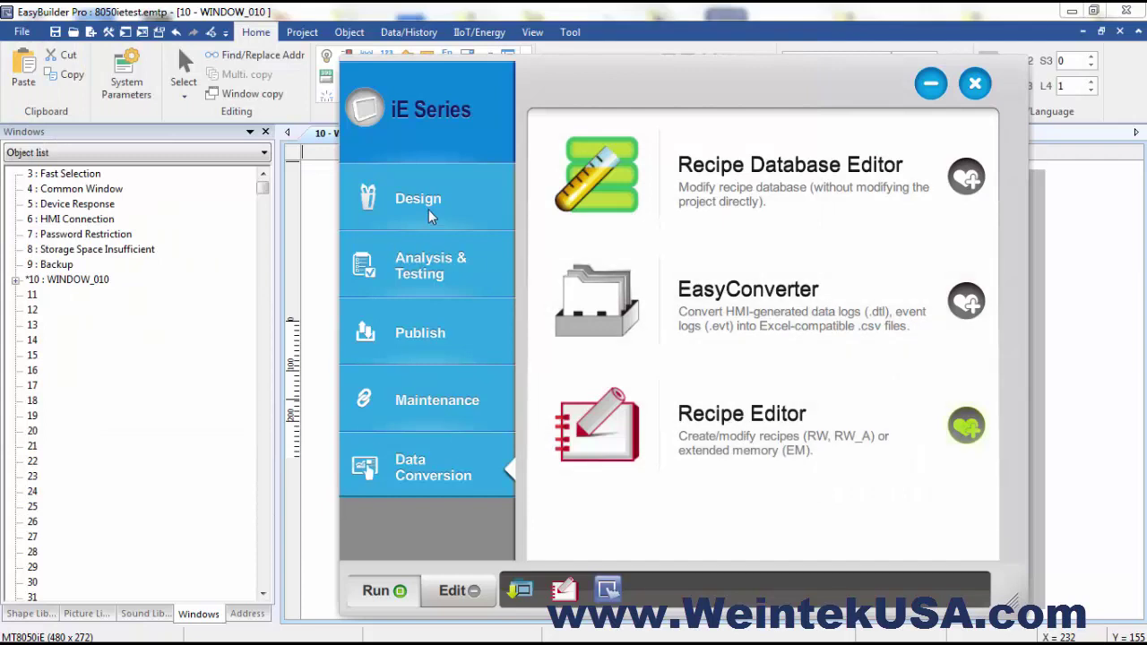
pyautogui.click(429, 334)
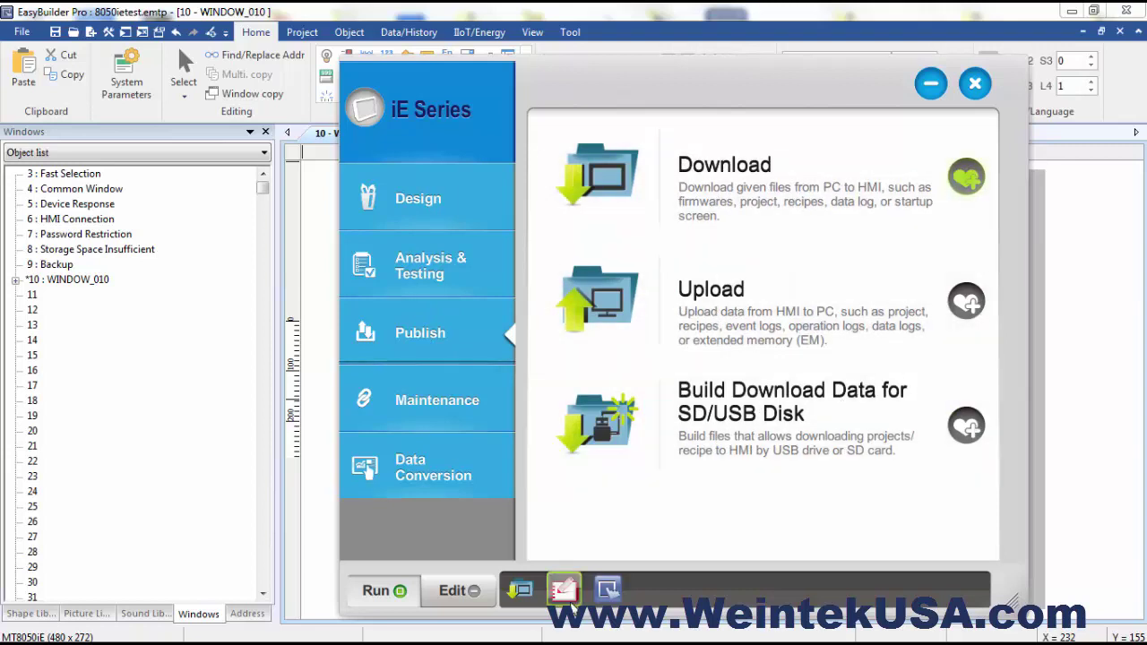
pyautogui.click(520, 591)
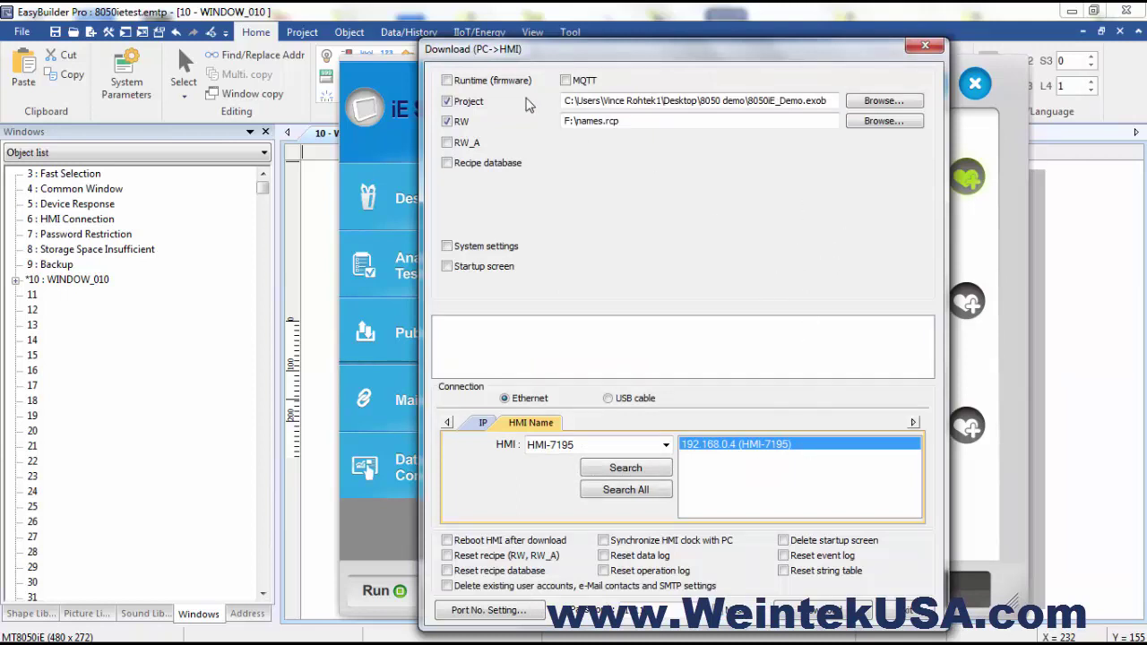
pyautogui.click(446, 102)
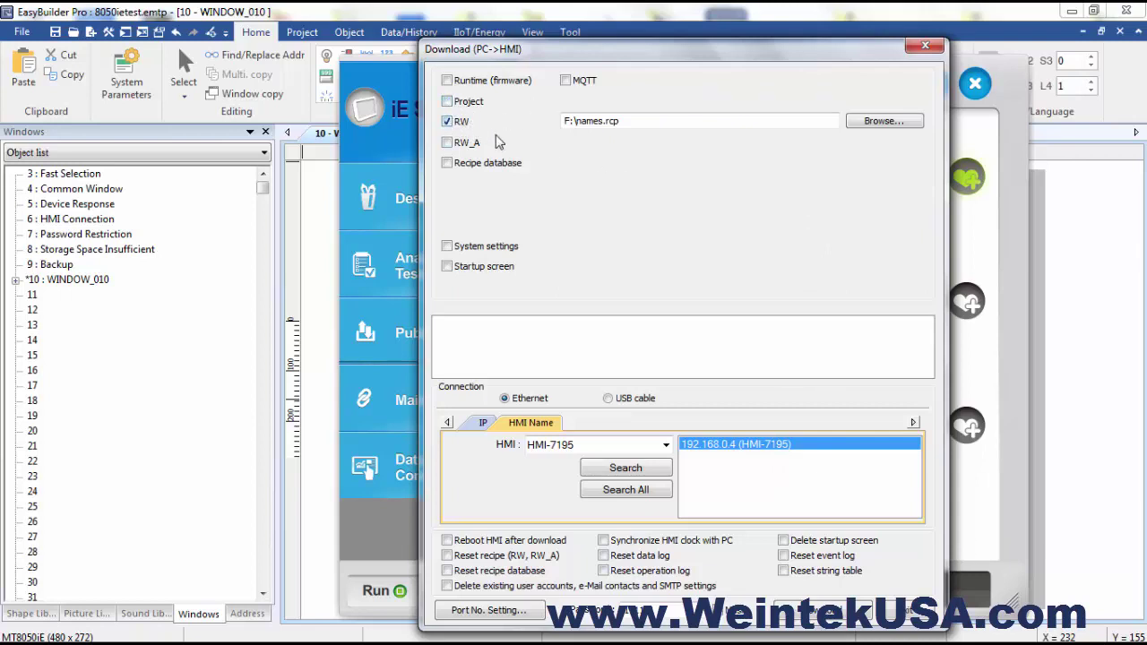
pyautogui.click(883, 122)
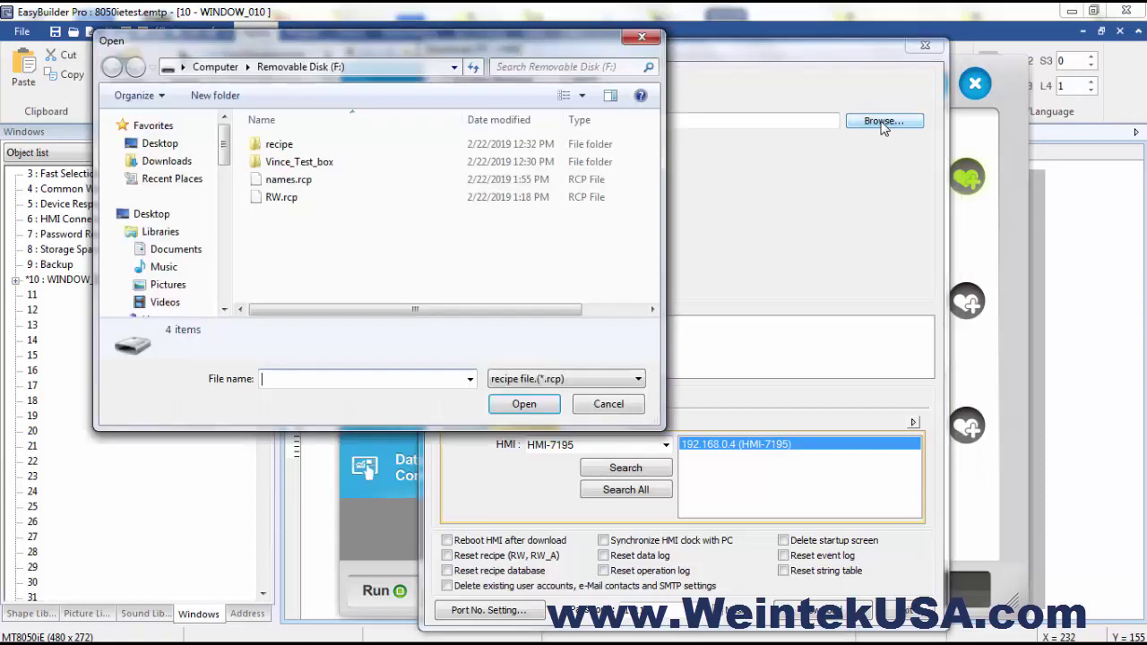
pyautogui.click(291, 180)
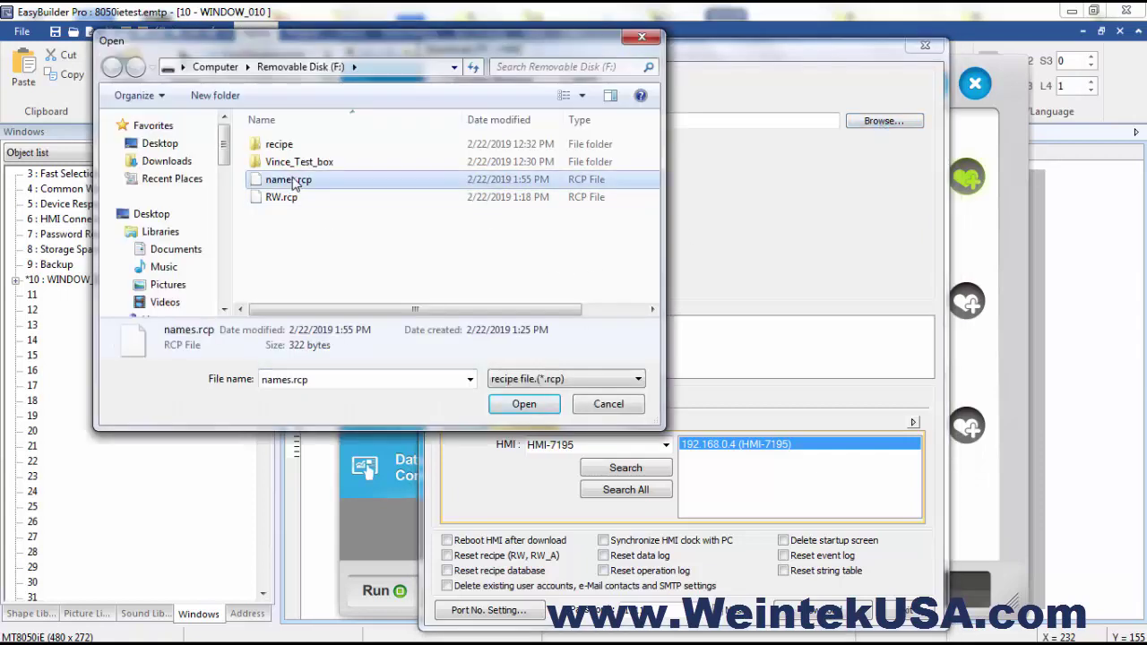
pyautogui.click(526, 404)
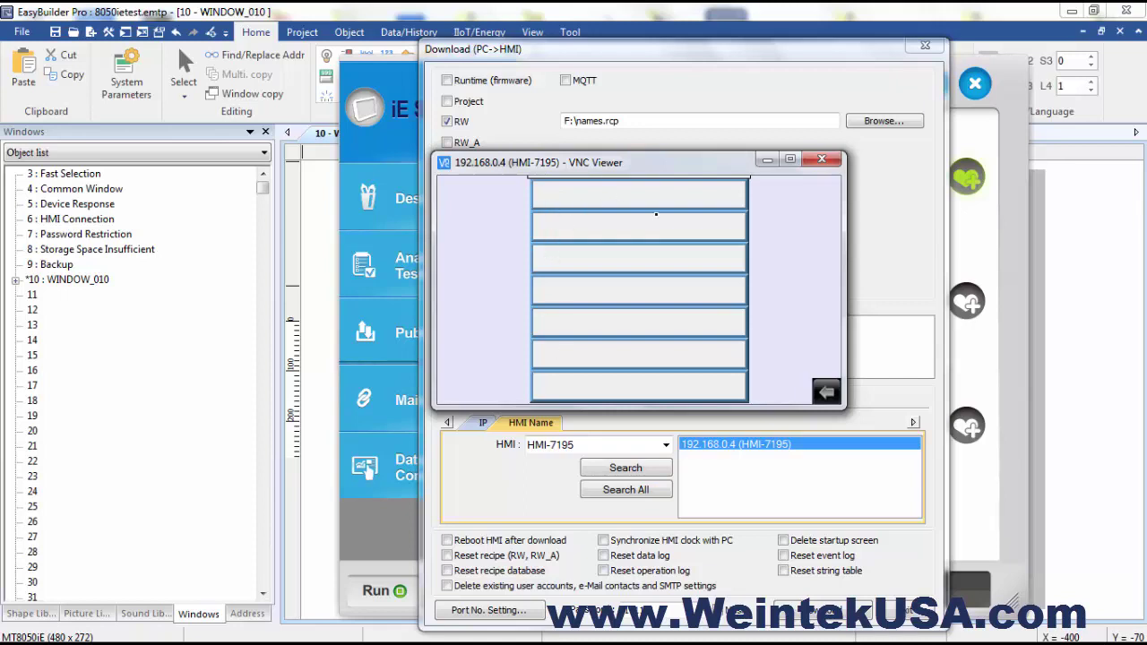
# - Download names.rcp to HMI-7195 and close the Download window once finished
pyautogui.moveTo(667, 160); pyautogui.dragTo(350, 145)
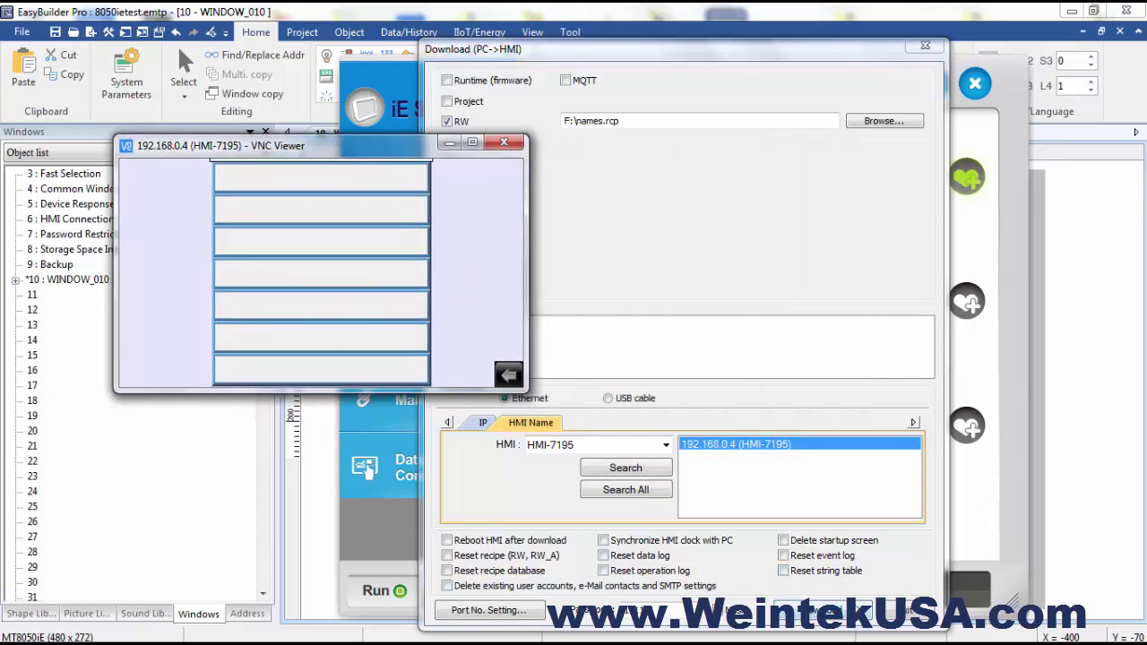
pyautogui.click(865, 610)
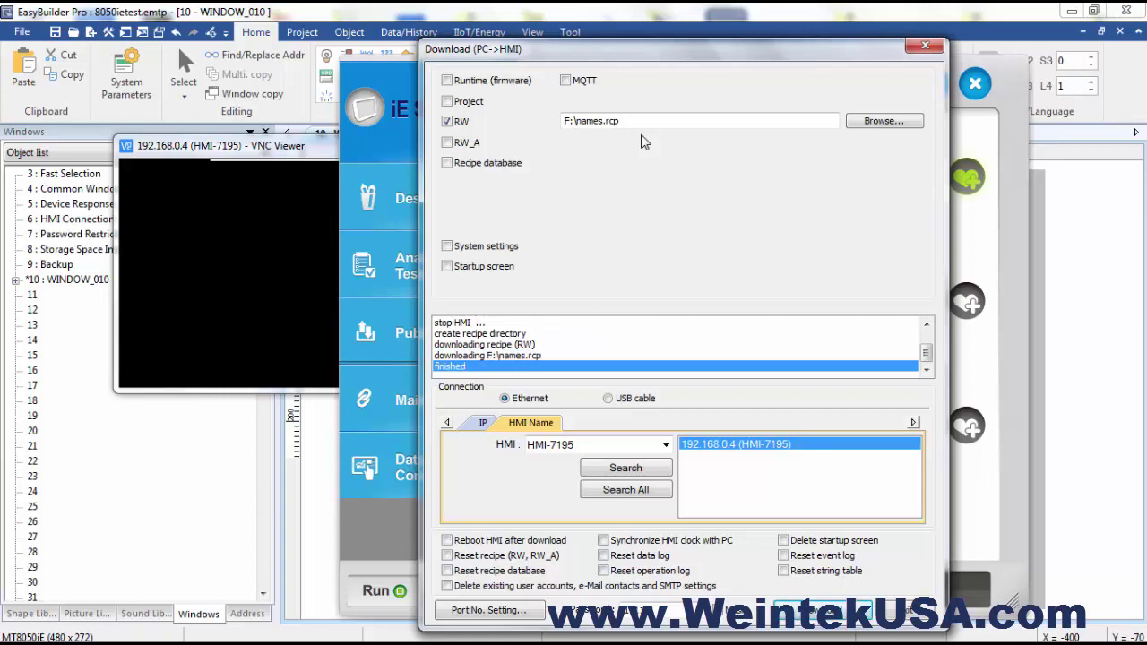
pyautogui.click(905, 610)
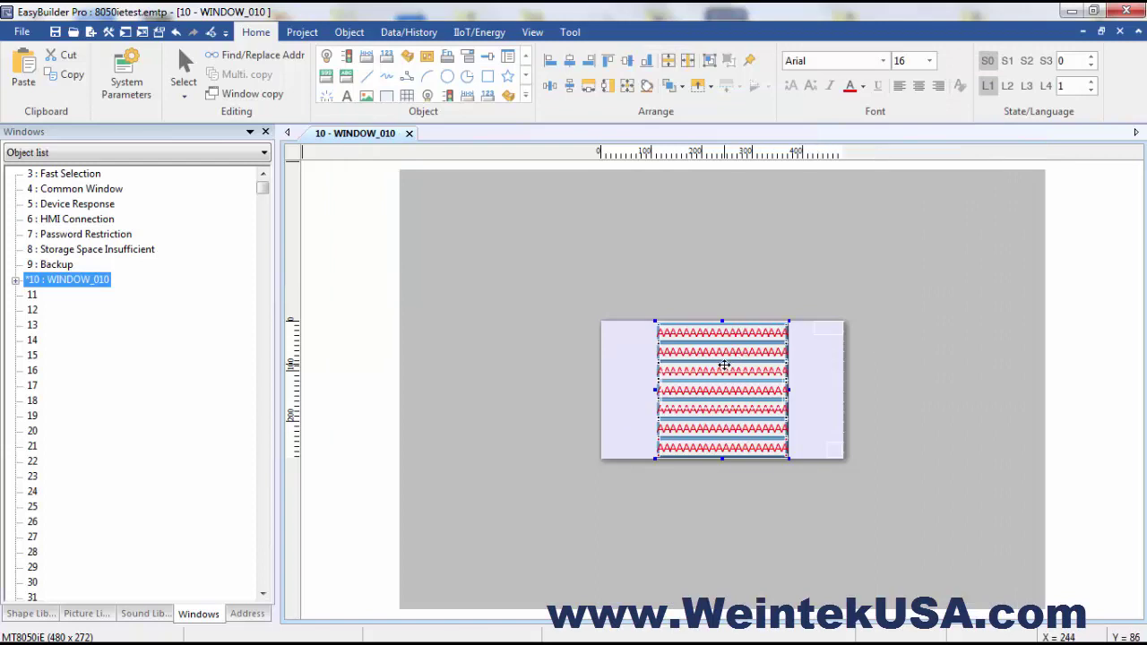
# - Move the name list to the left edge and place an EM0 address 0 numeric object at top right
pyautogui.moveTo(724, 368); pyautogui.dragTo(672, 367)
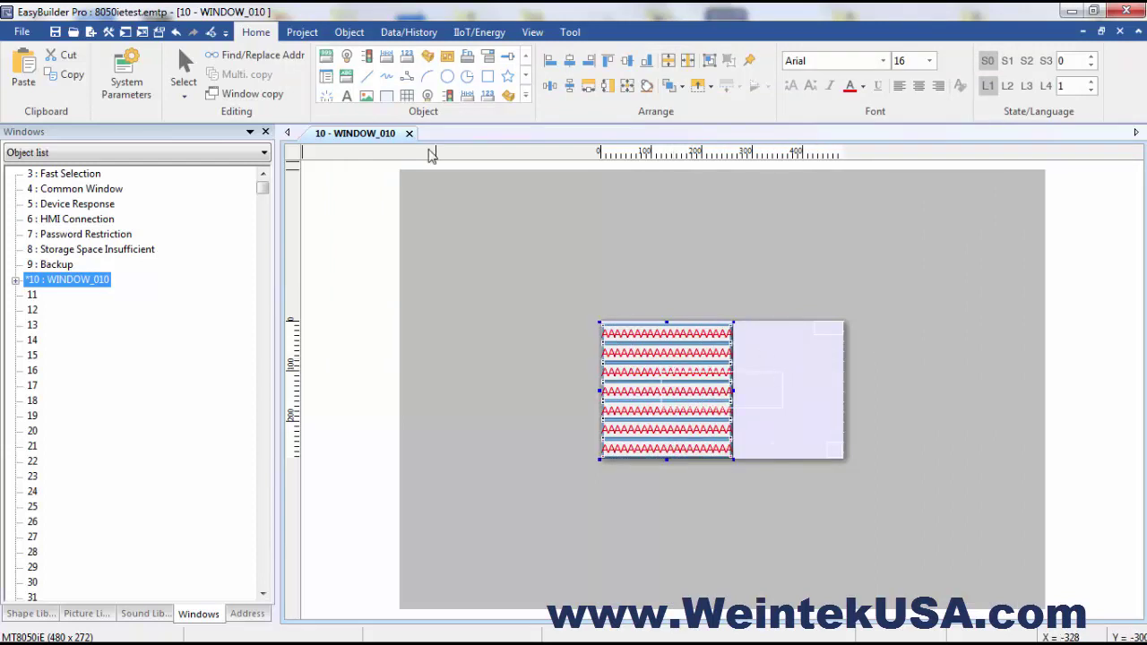
pyautogui.click(325, 55)
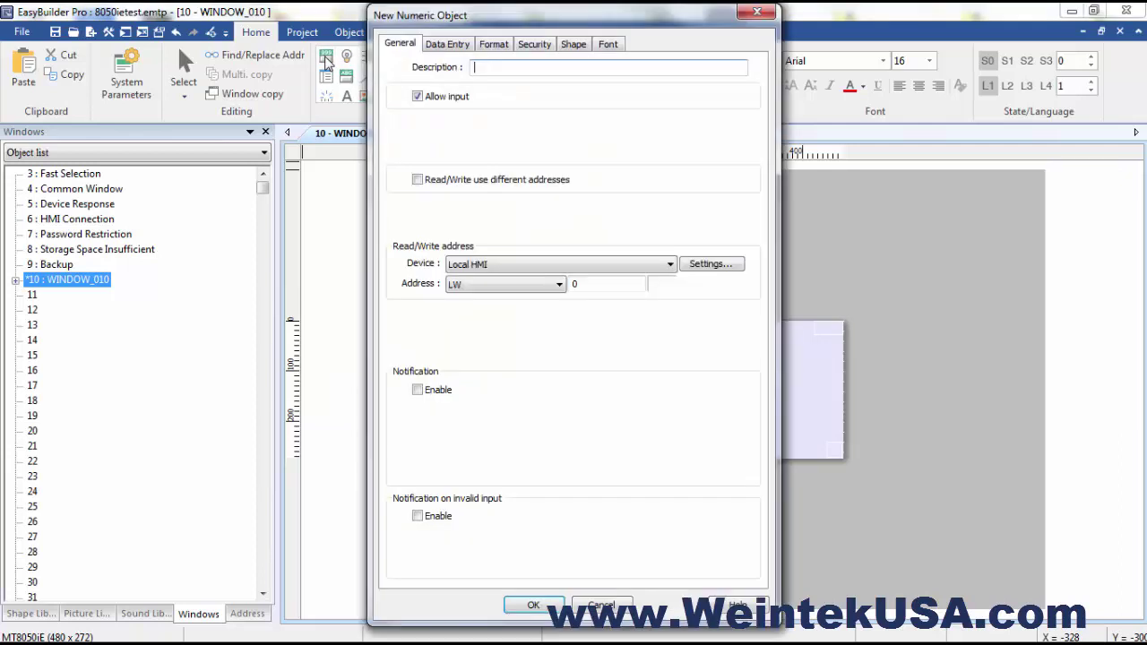
pyautogui.click(508, 285)
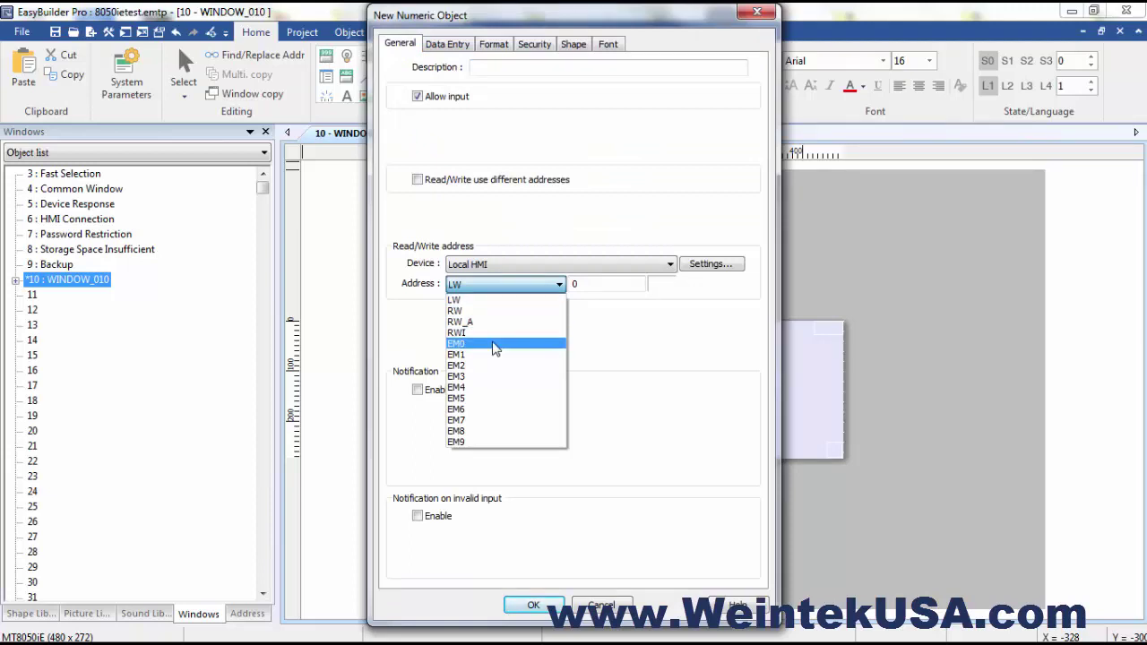
pyautogui.click(495, 345)
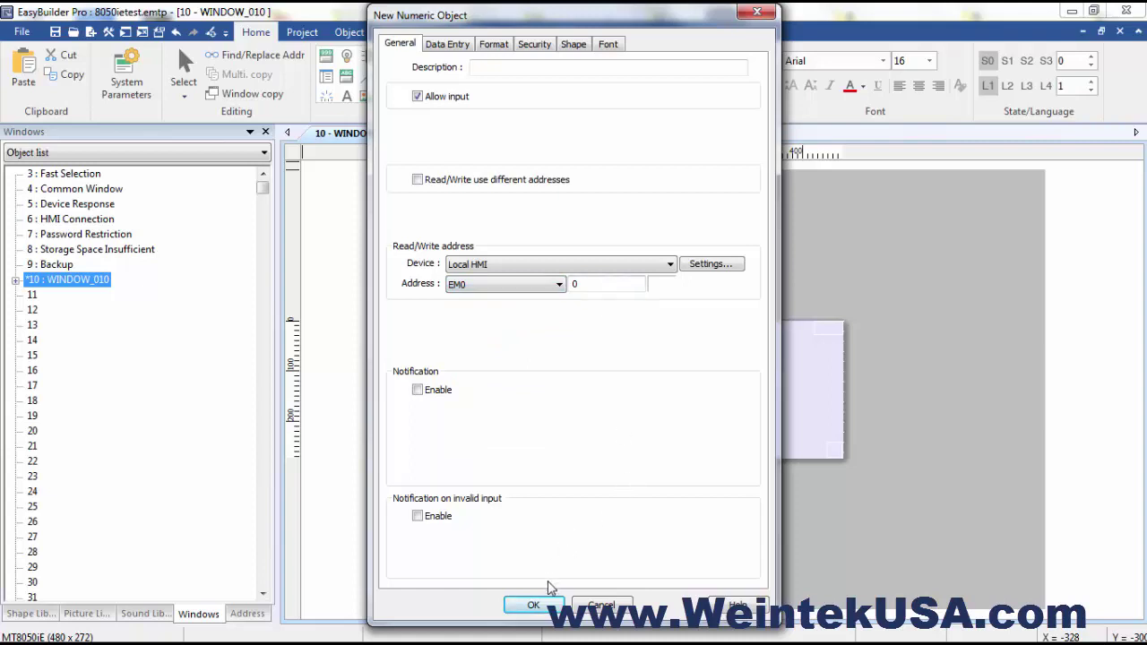
pyautogui.click(534, 606)
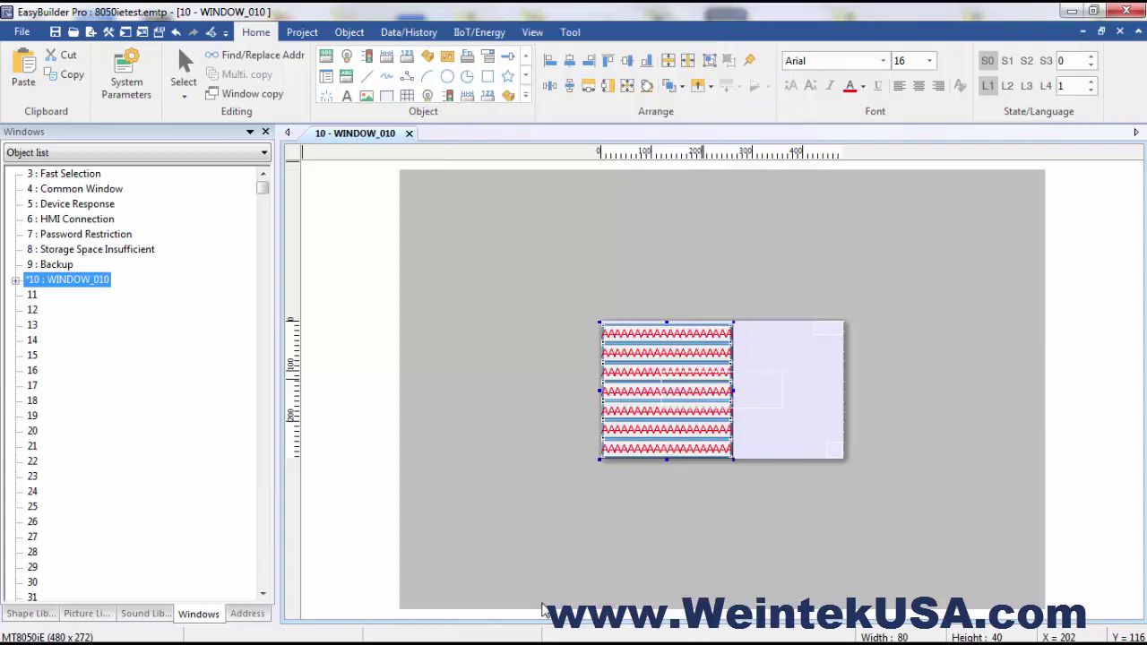
pyautogui.click(765, 328)
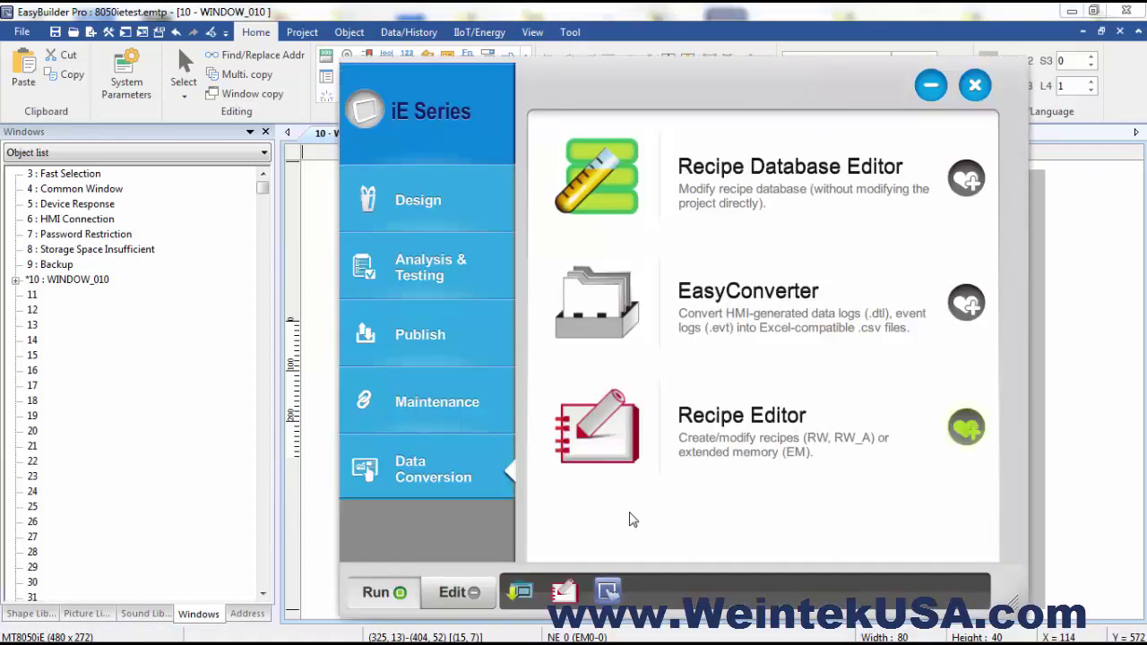
# - Create a new memory document with Data 0 as one 16-bit Unsigned word, saving and replacing the format
pyautogui.click(565, 594)
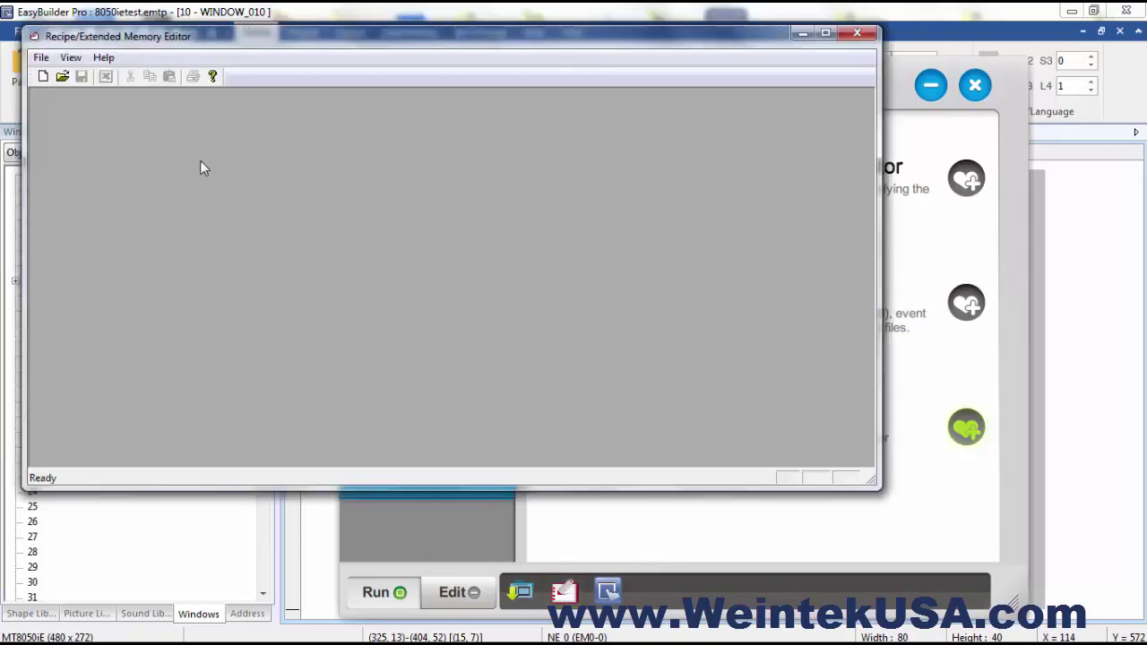
pyautogui.click(43, 79)
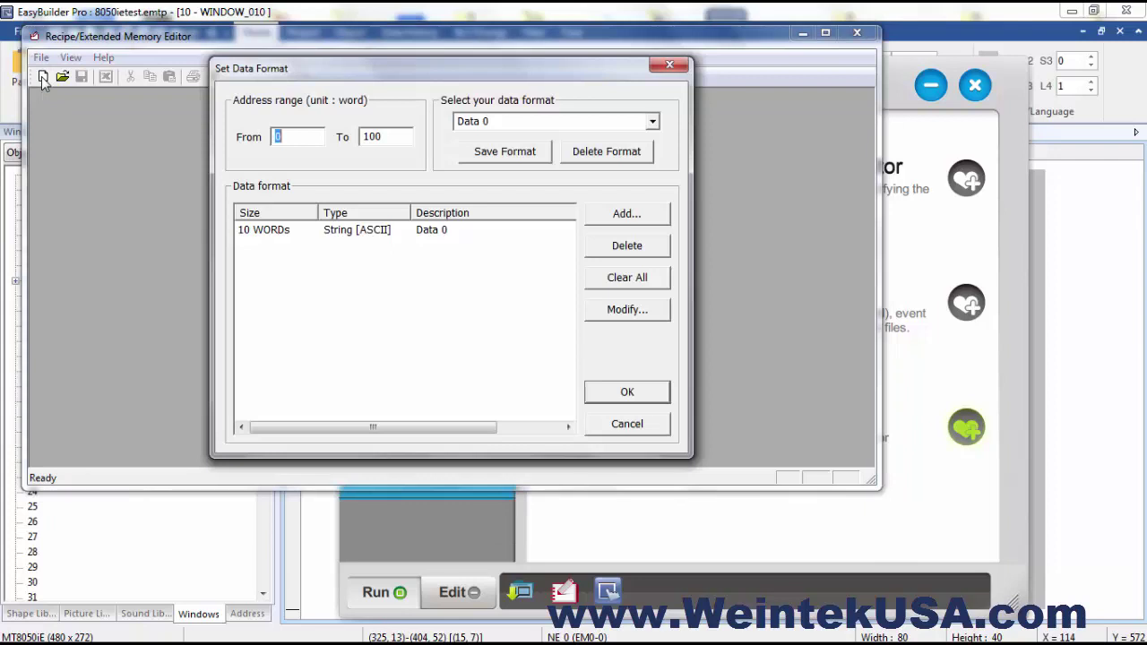
pyautogui.click(361, 231)
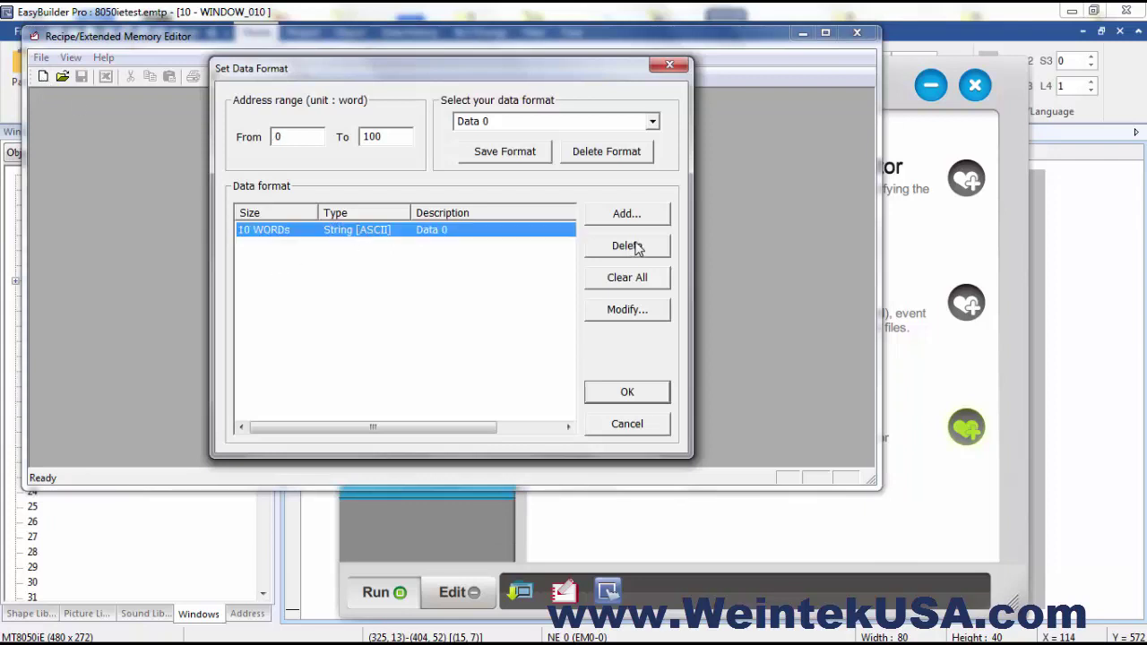
pyautogui.click(628, 309)
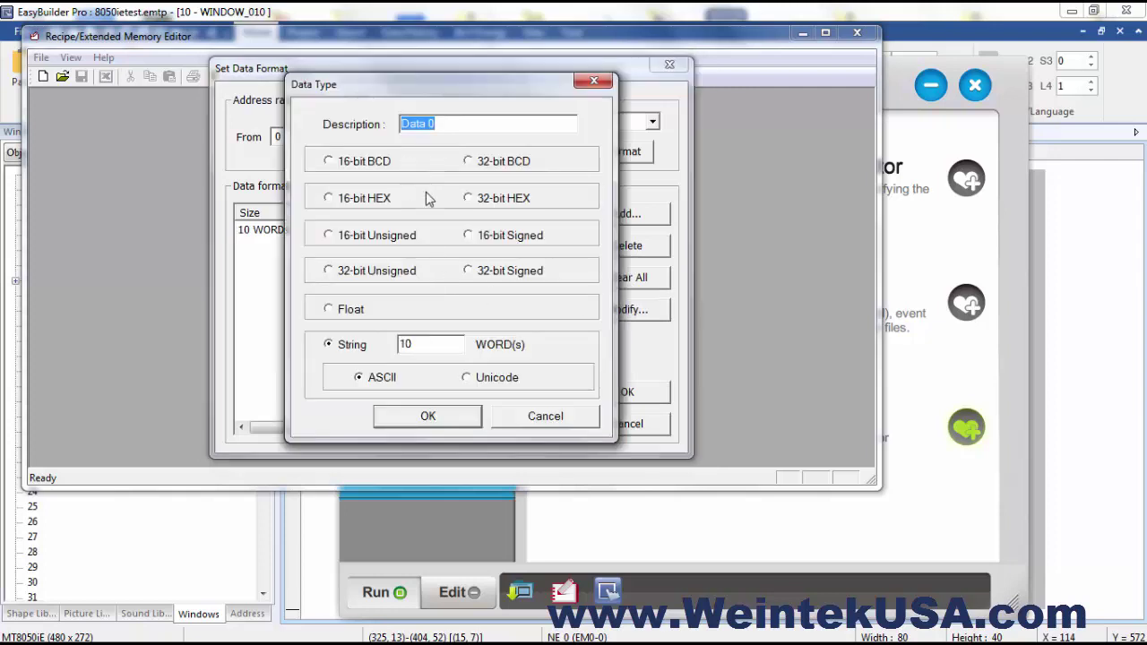
pyautogui.click(329, 240)
pyautogui.click(373, 342)
pyautogui.press('BackSpace')
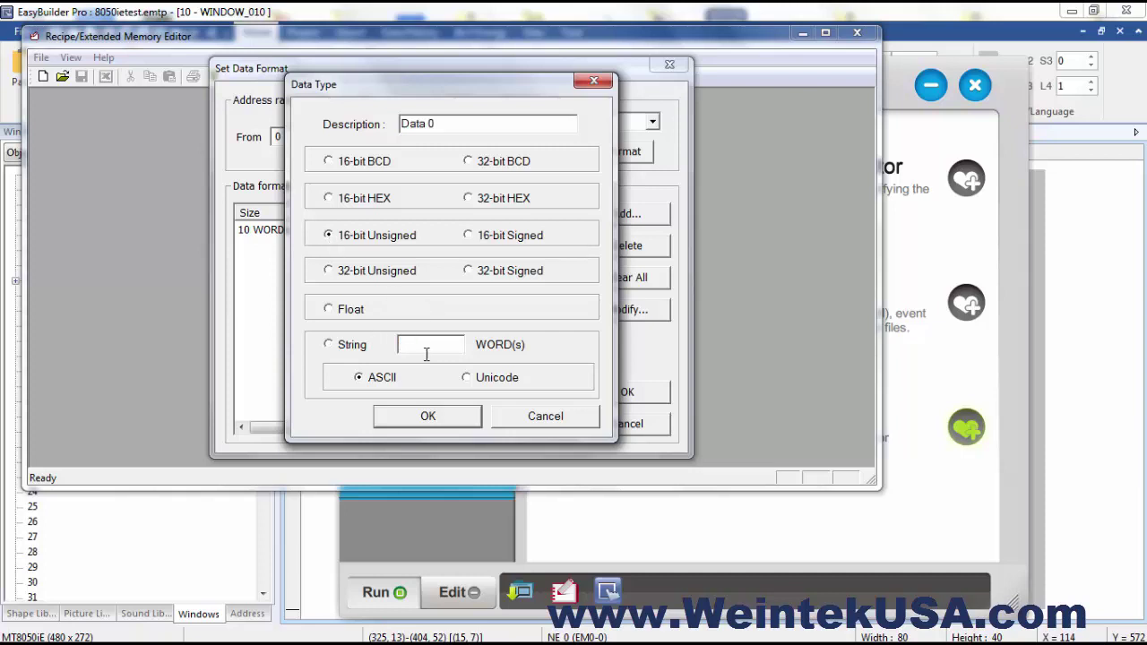
pyautogui.click(427, 417)
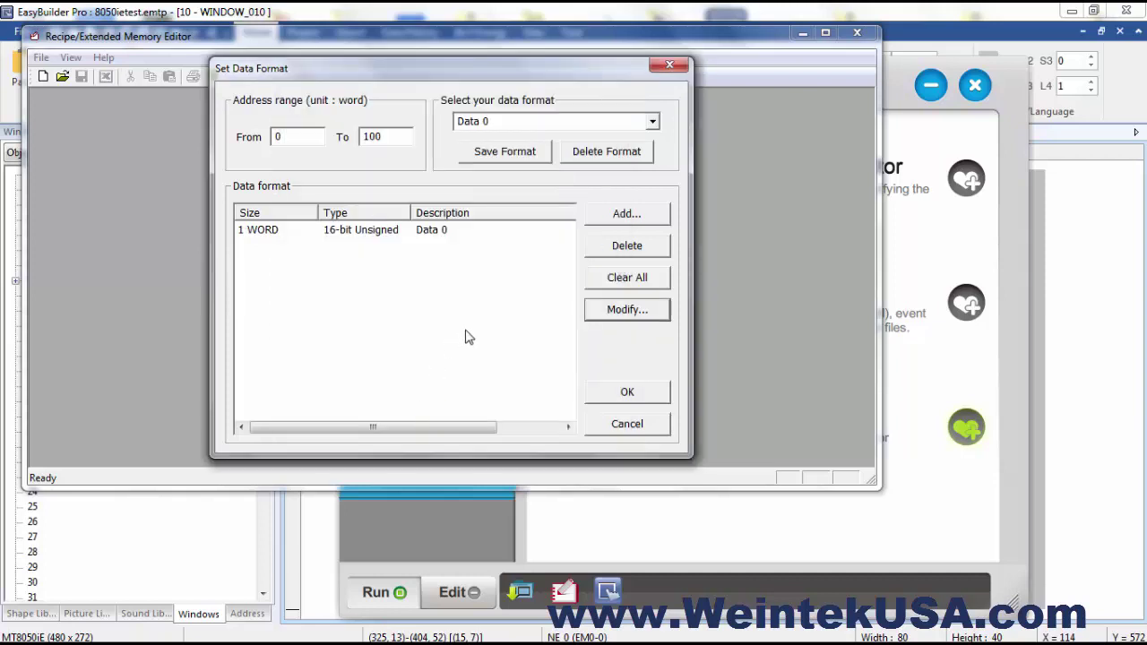
pyautogui.click(638, 400)
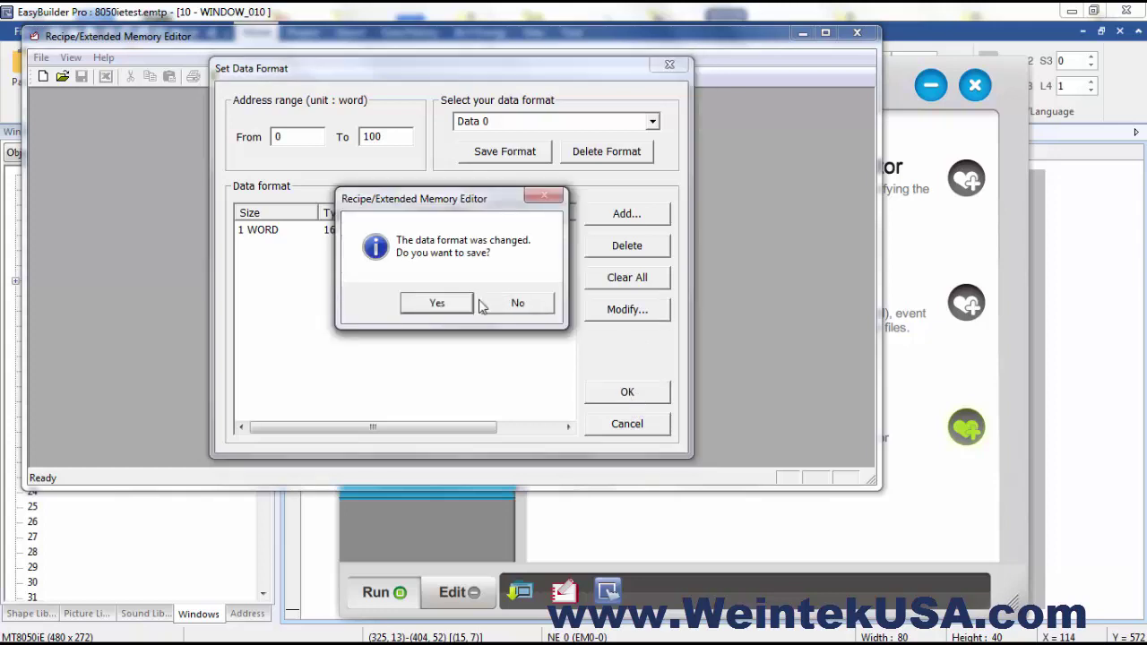
pyautogui.click(451, 307)
pyautogui.click(450, 307)
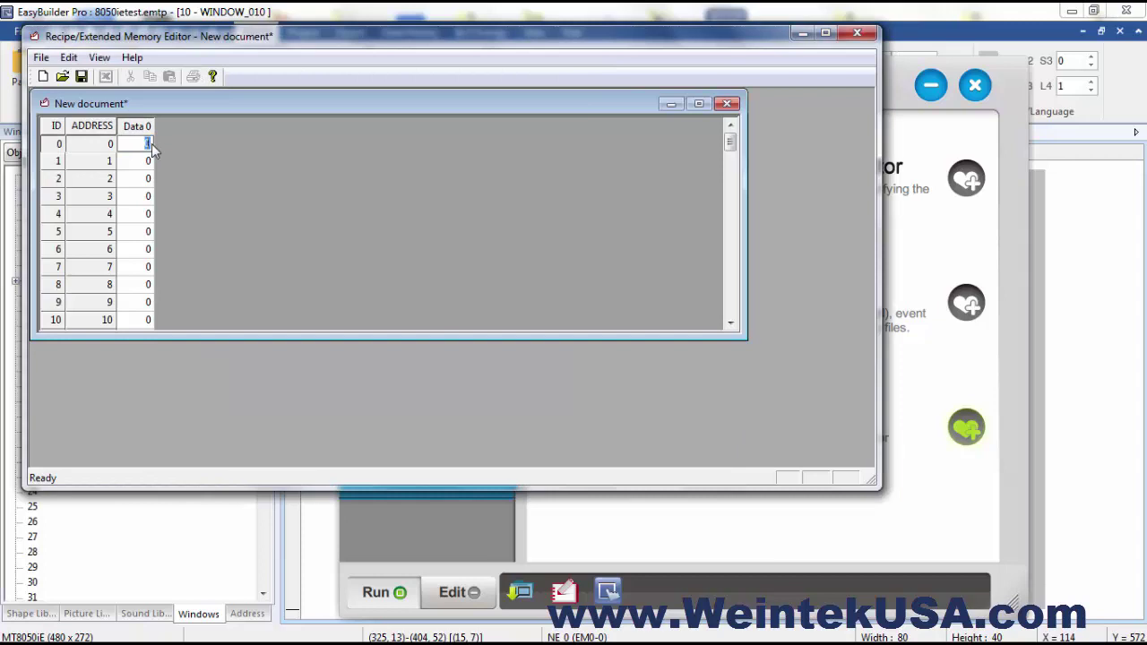
# - Enter 500 at address 0 and save the document as EM0.rcp on drive F
pyautogui.click(151, 143)
pyautogui.write('500')
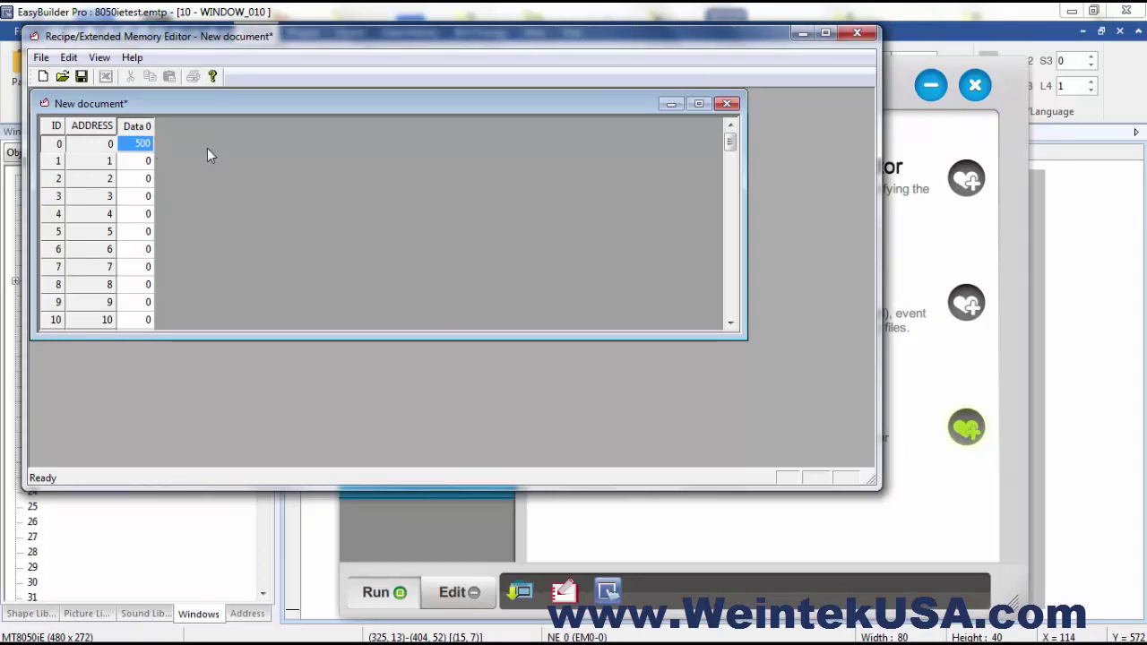
pyautogui.click(81, 77)
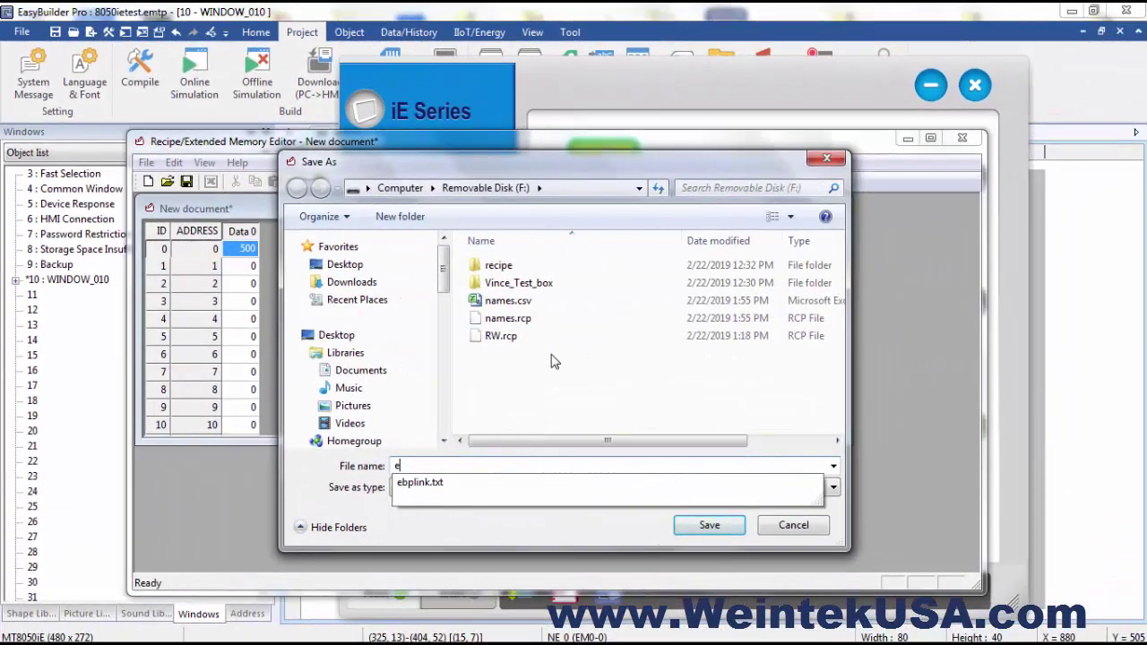
pyautogui.write('m')
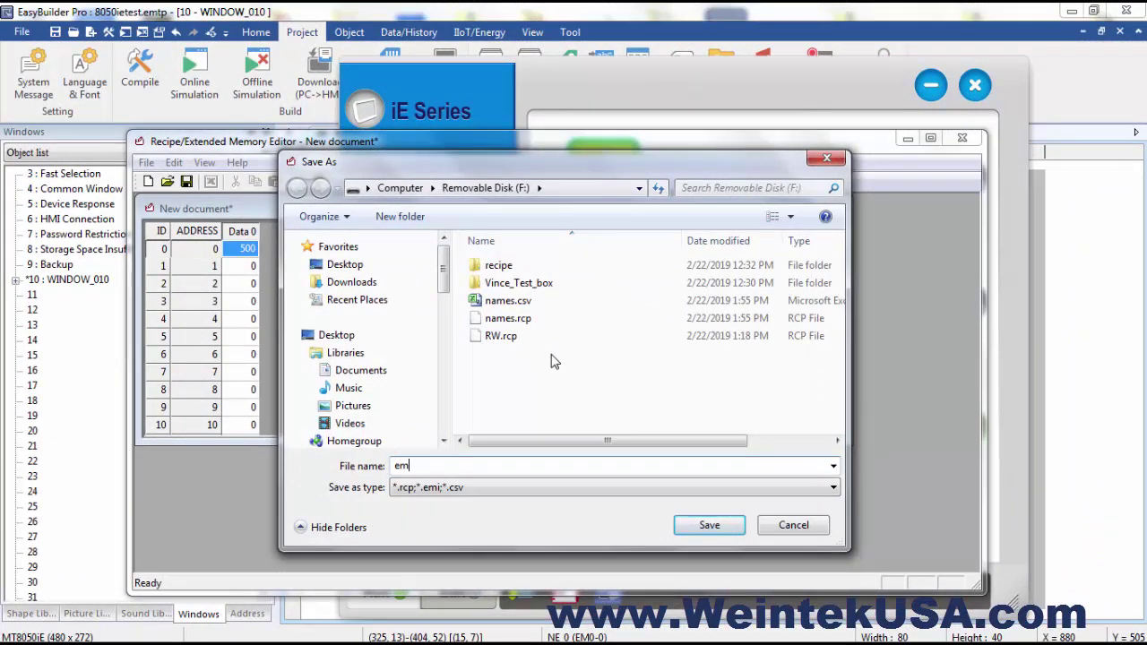
pyautogui.write('0.emi')
pyautogui.press('Return')
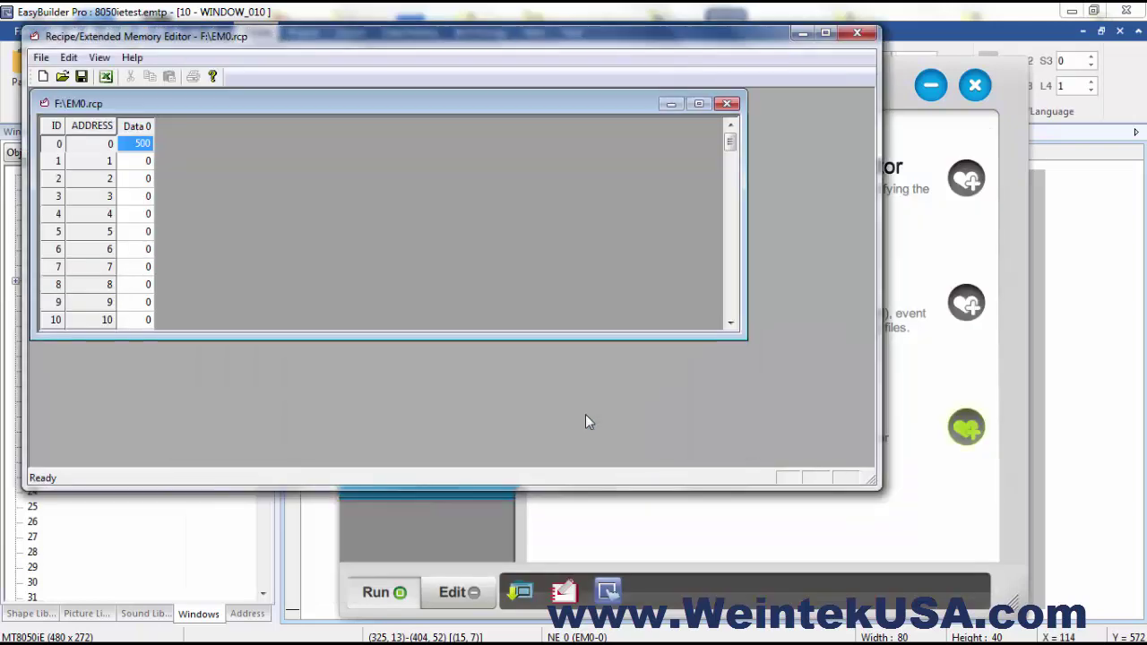
# - Close the EM0.rcp window and editor, cancel the HMI's Download/Upload prompt, and close VNC Viewer
pyautogui.click(726, 104)
pyautogui.click(853, 34)
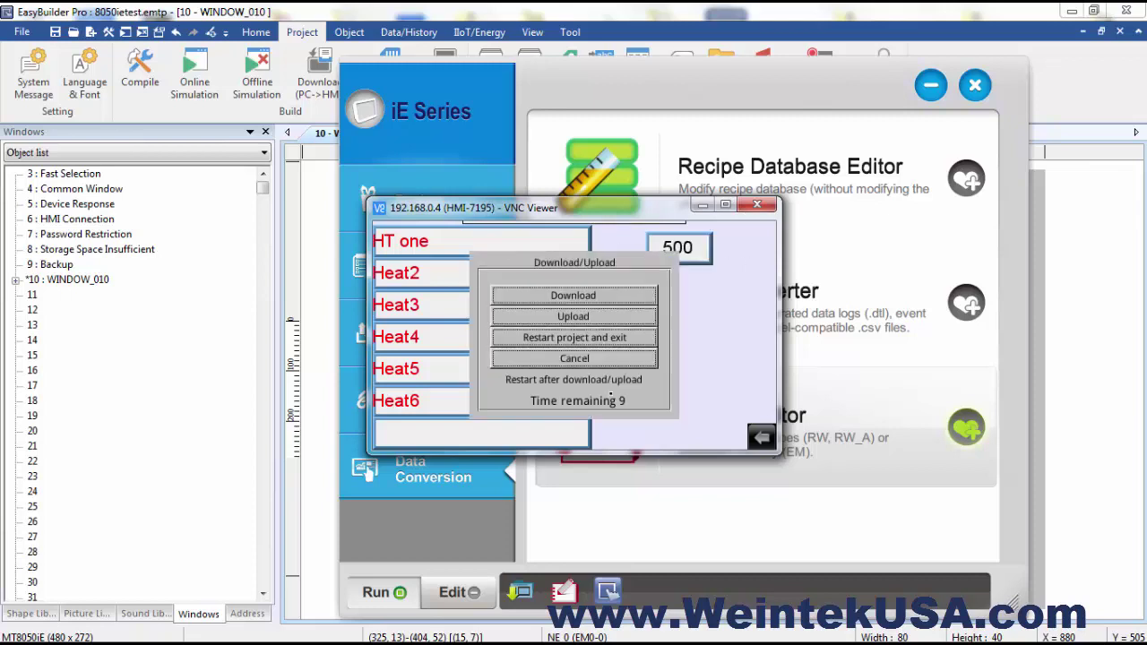
pyautogui.click(620, 359)
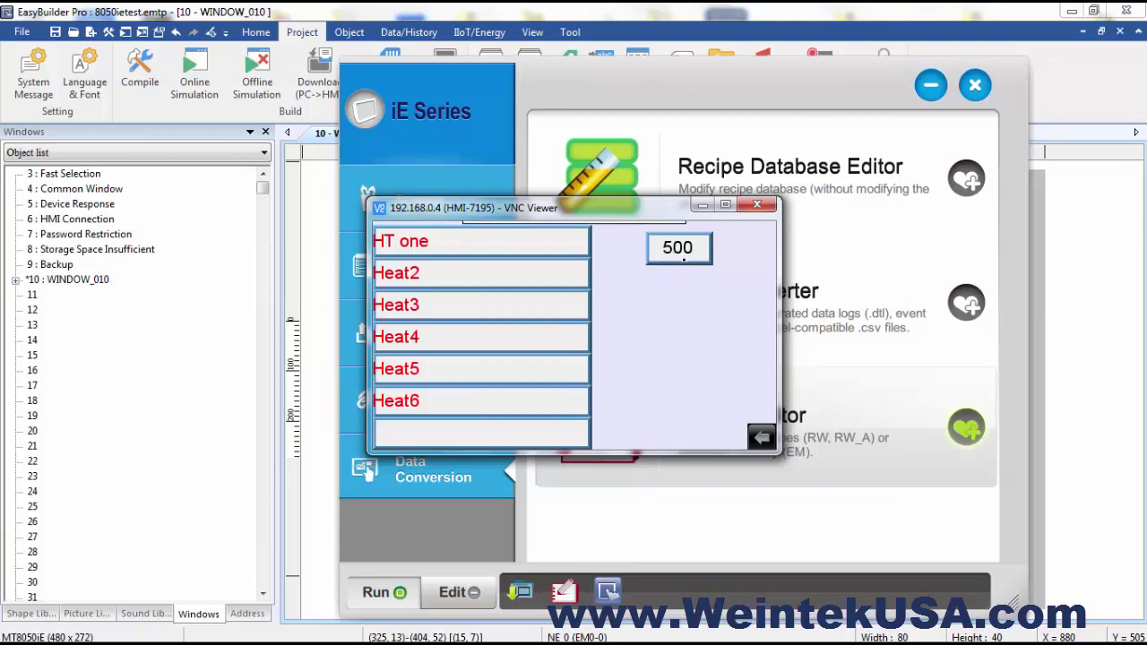
pyautogui.click(757, 206)
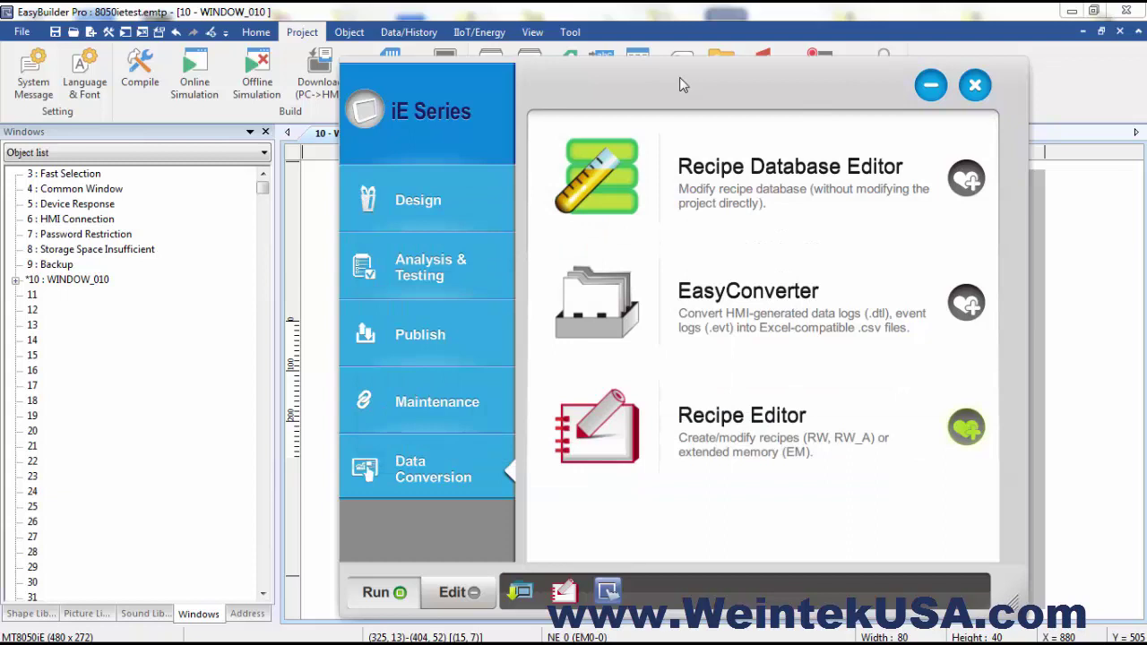